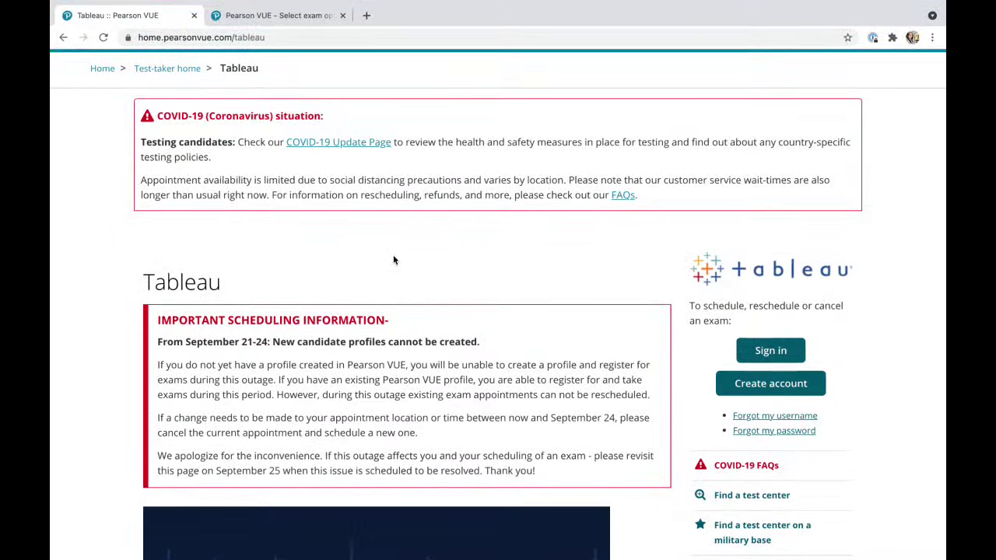
Scroll down the Tableau page to the list of five Pearson VUE-delivered Tableau exams.
scroll(393, 259, up, 2)
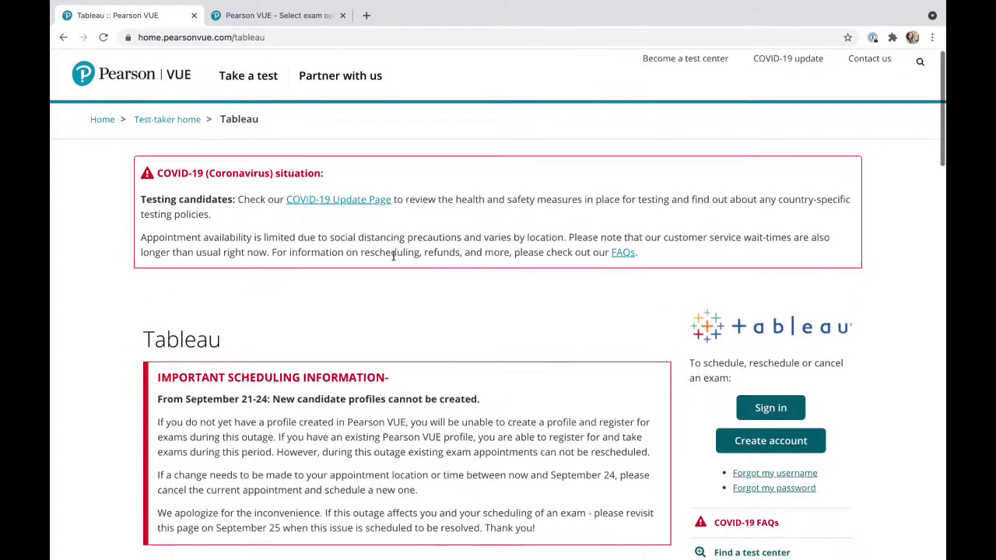
scroll(392, 257, down, 1)
scroll(393, 257, up, 1)
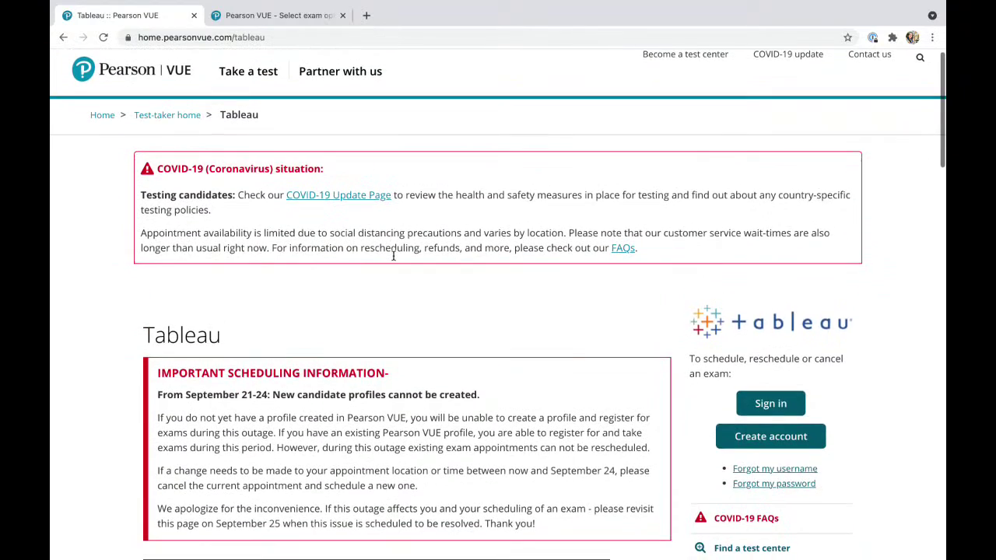
scroll(392, 256, down, 2)
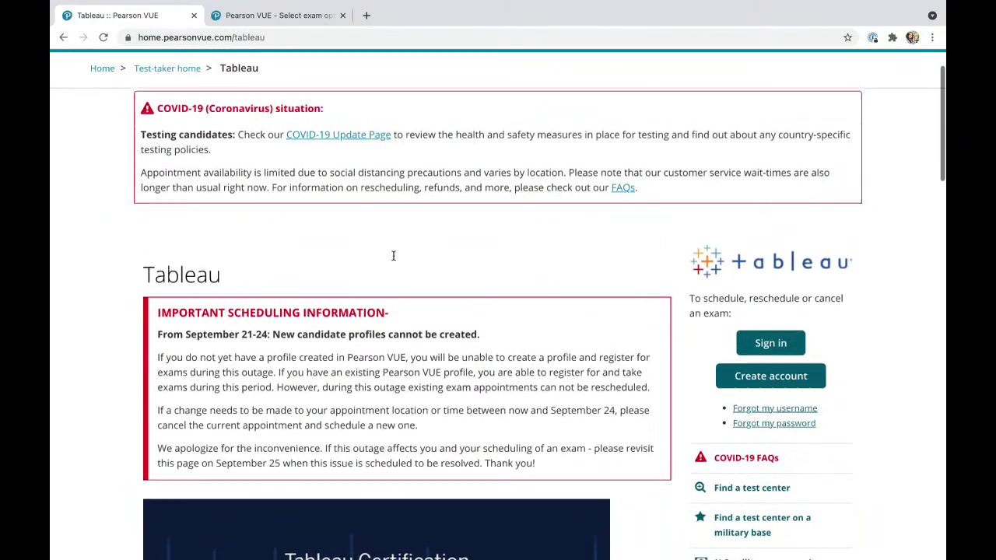
scroll(393, 256, down, 4)
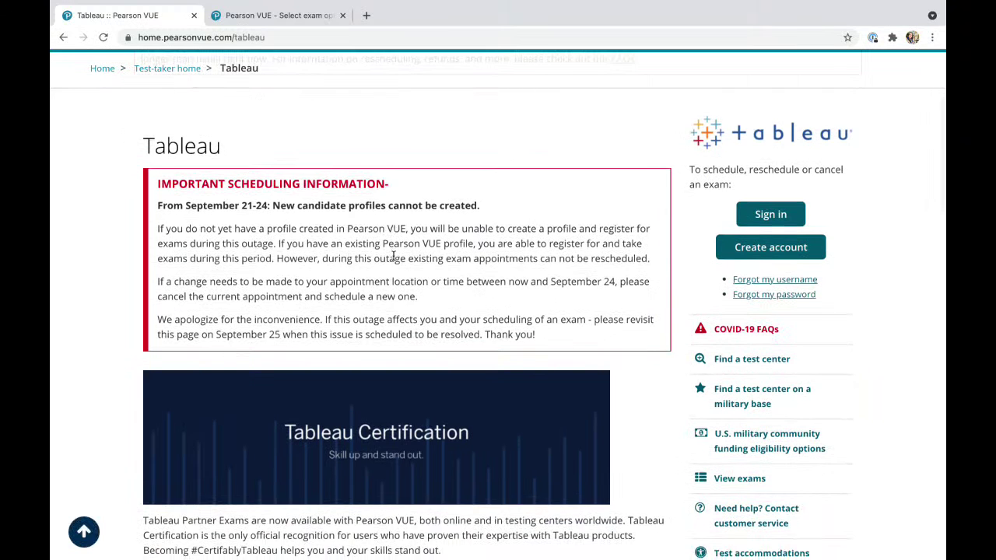
scroll(393, 256, down, 5)
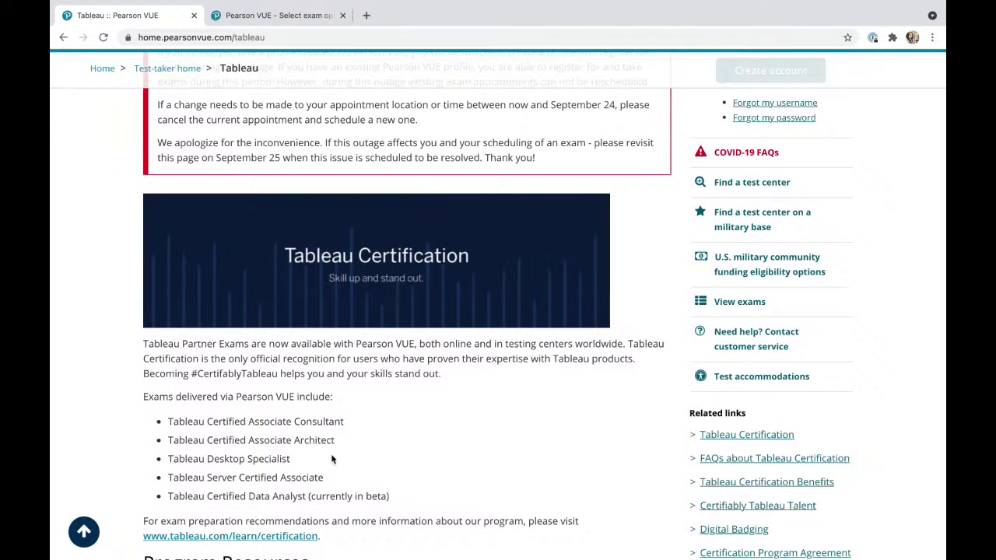
scroll(331, 459, down, 2)
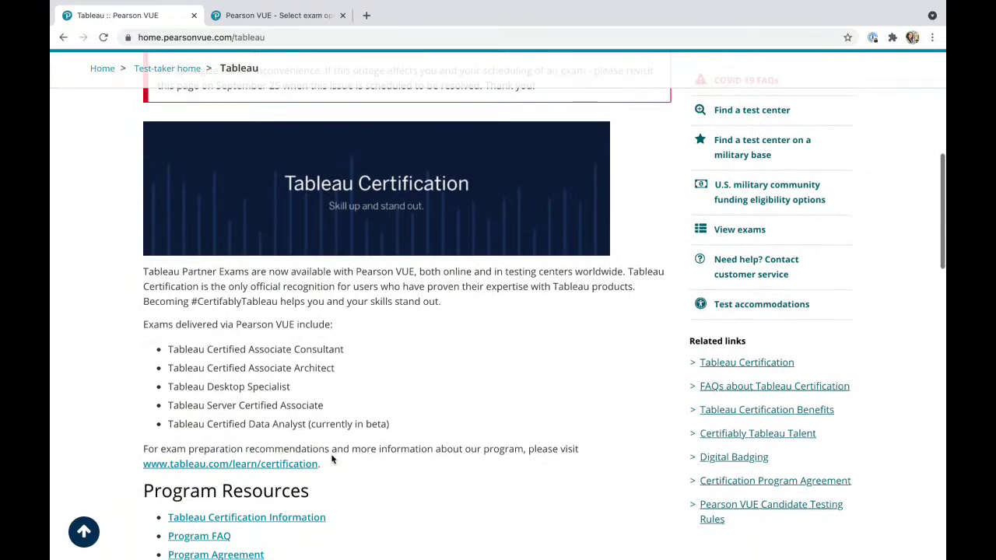
scroll(331, 459, down, 1)
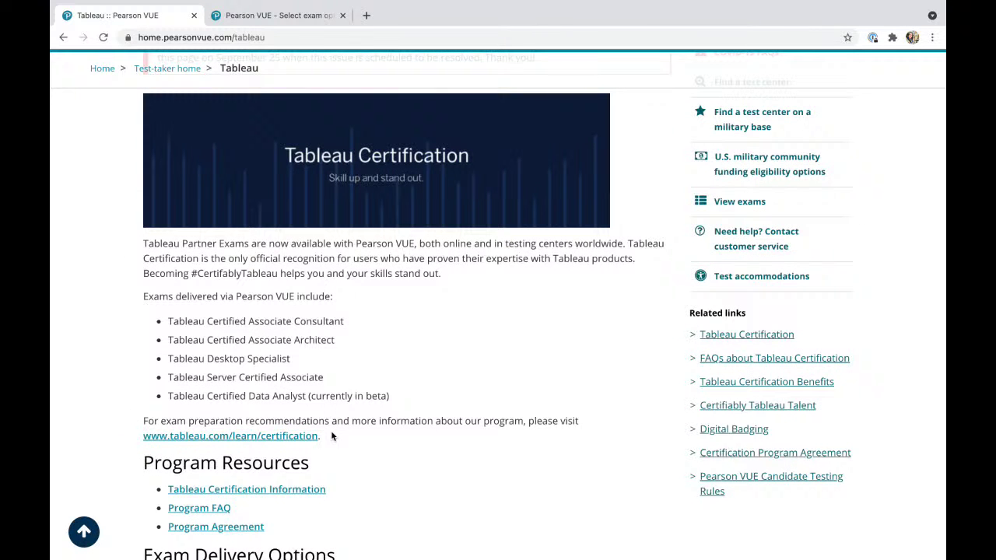
Scroll through delivery options, test center and scheduling policies to the Exam Retake Policy.
scroll(331, 436, down, 5)
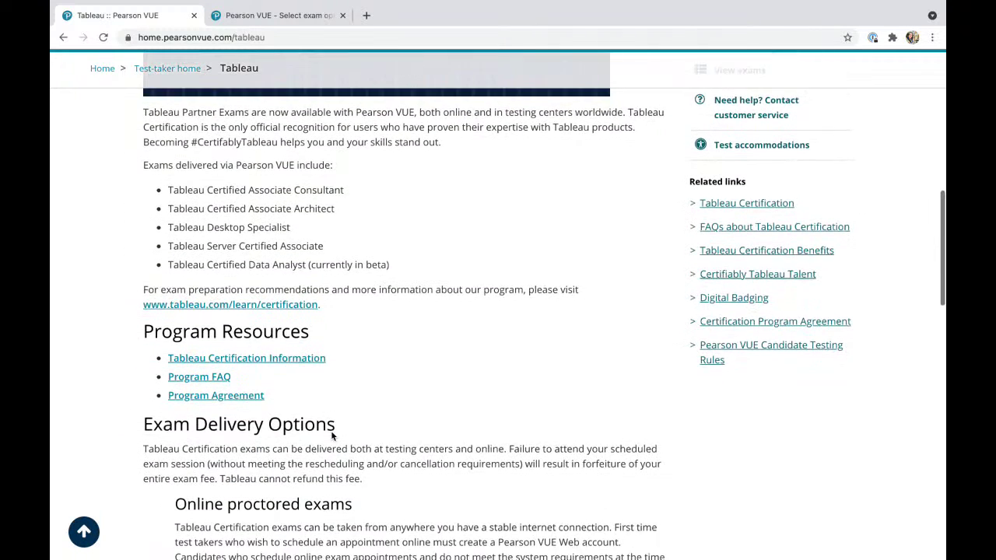
scroll(332, 437, down, 5)
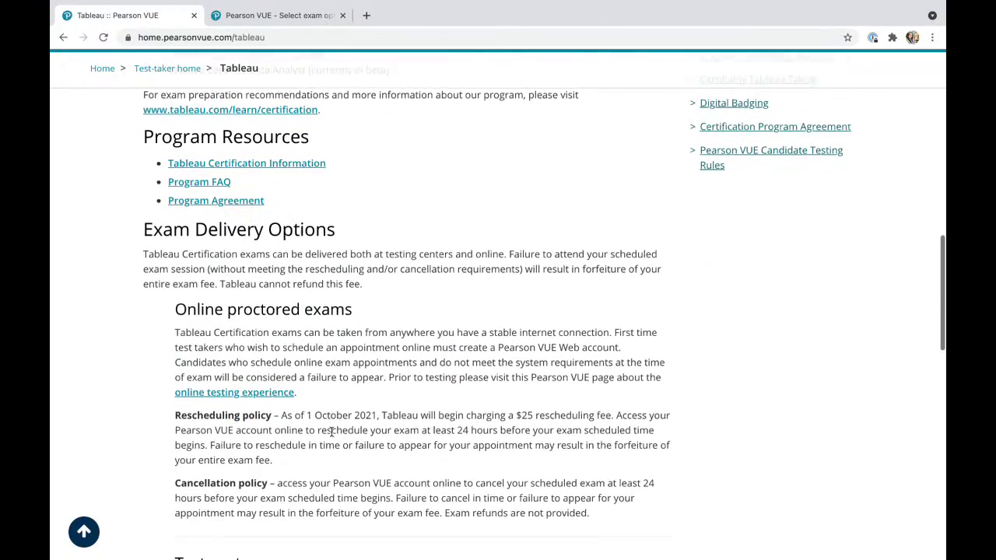
scroll(331, 432, down, 1)
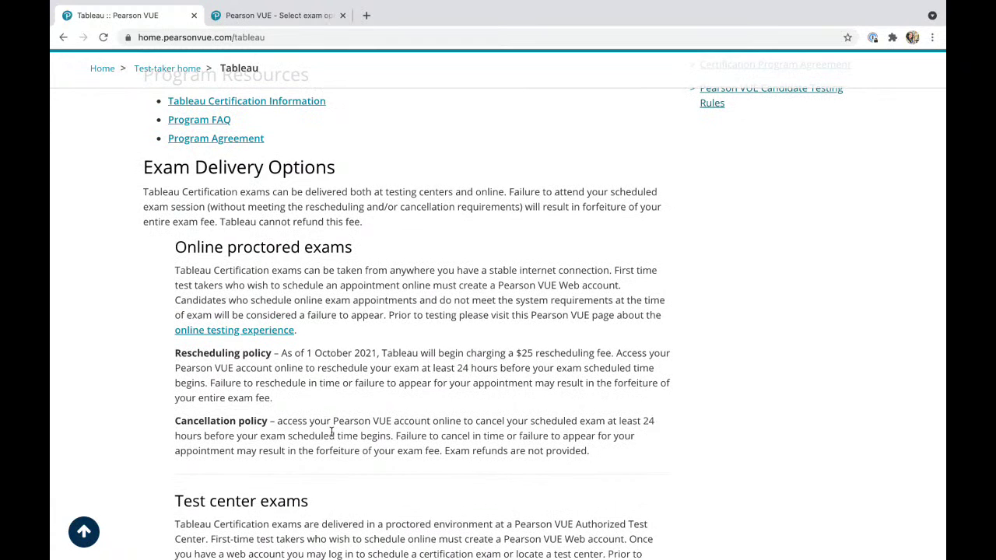
scroll(332, 432, down, 2)
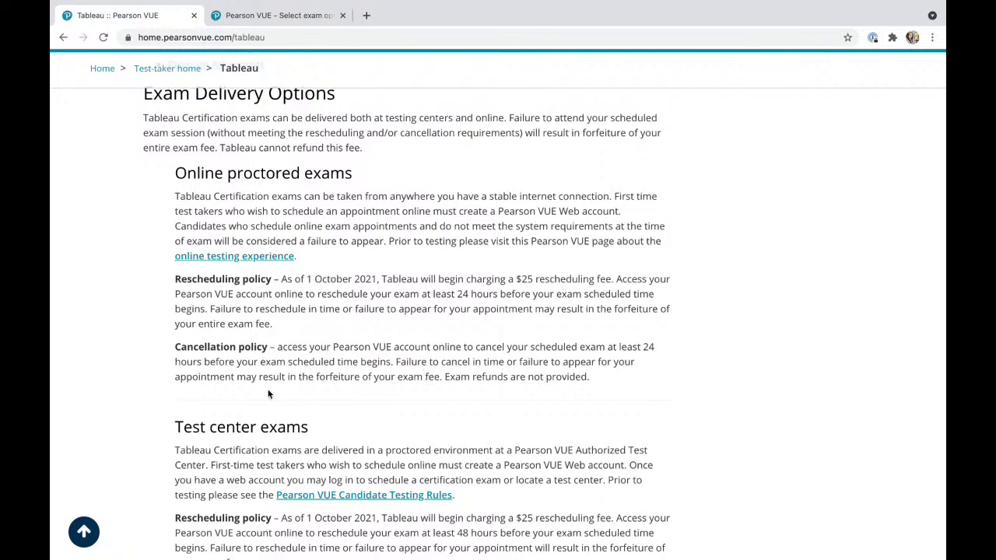
scroll(367, 399, down, 3)
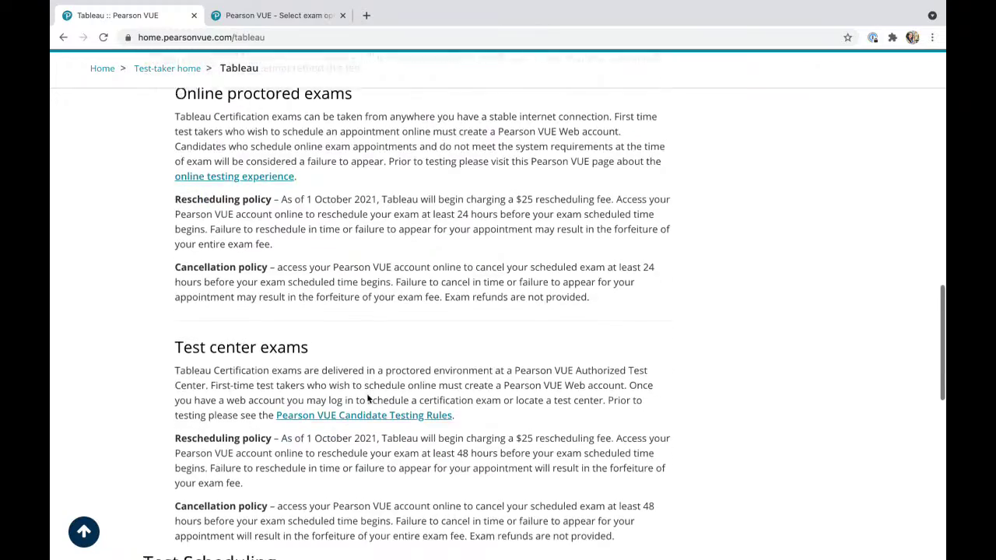
scroll(368, 399, down, 3)
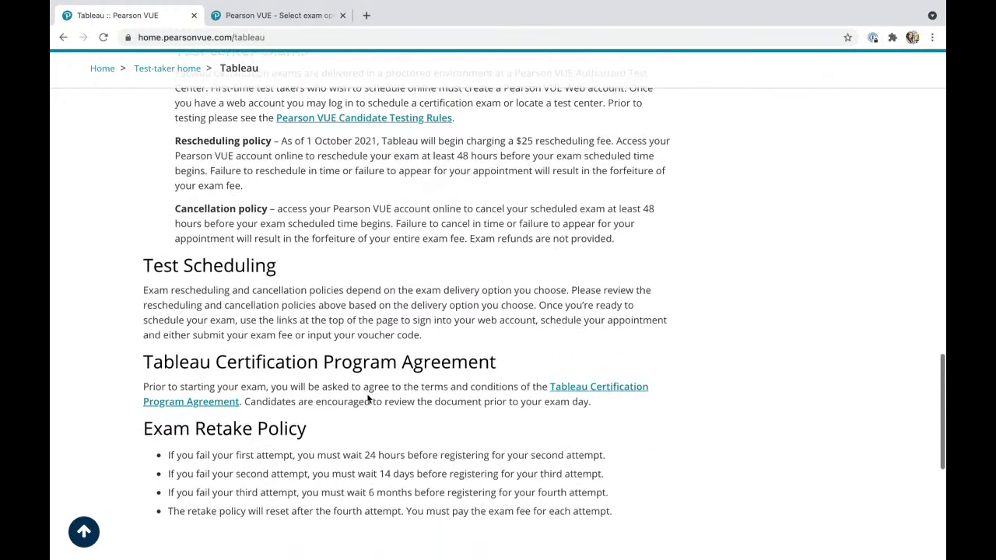
scroll(200, 439, down, 1)
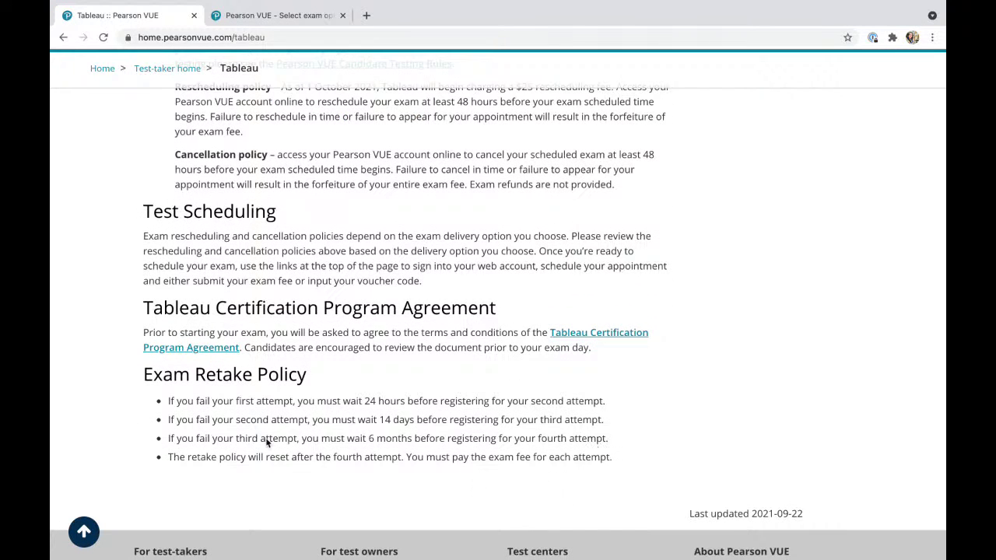
Highlight the 24-hour and 14-day retake waiting periods, then clear the selection.
drag(169, 401, 410, 400)
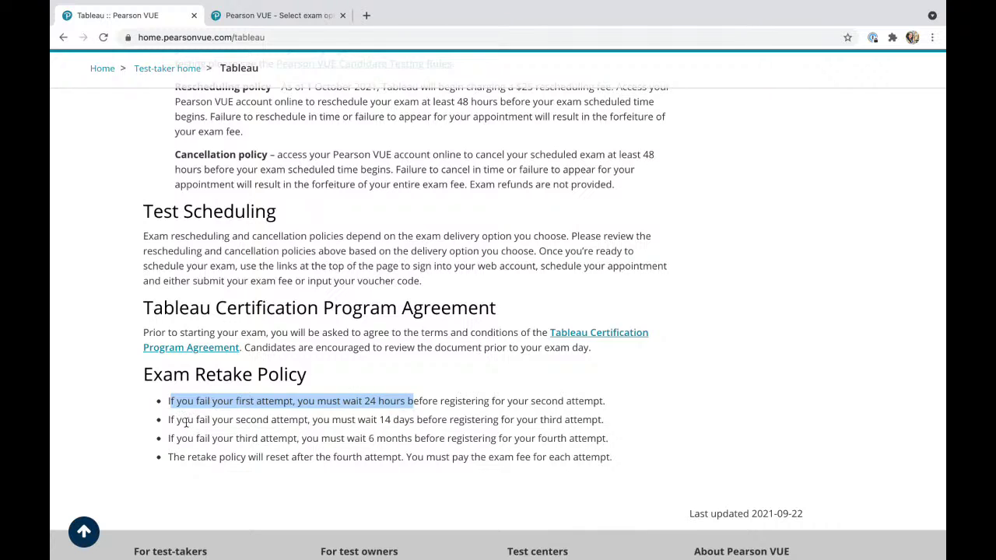
drag(187, 420, 402, 428)
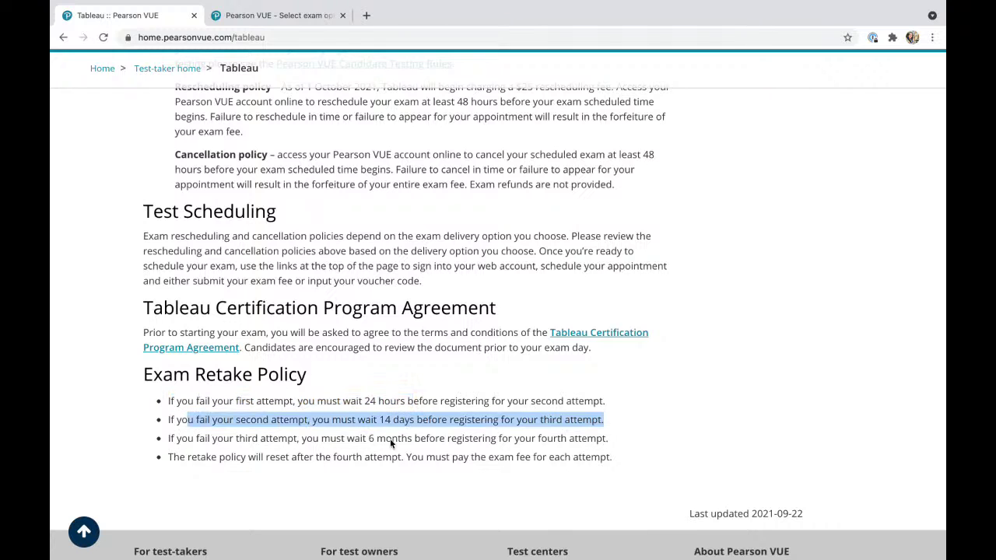
click(263, 440)
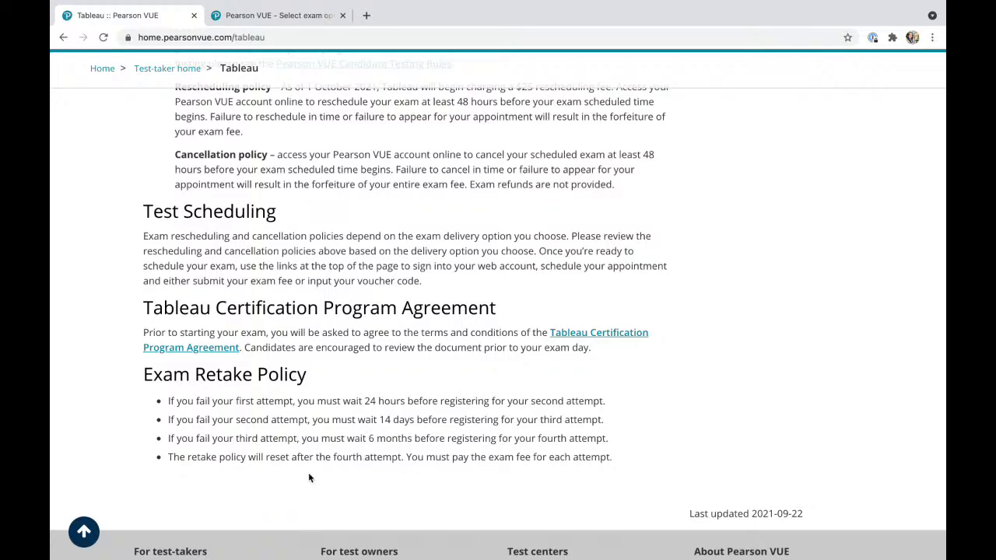
Scroll back up to the Tableau heading and the new-profile scheduling notice.
scroll(309, 476, up, 2)
scroll(308, 473, up, 15)
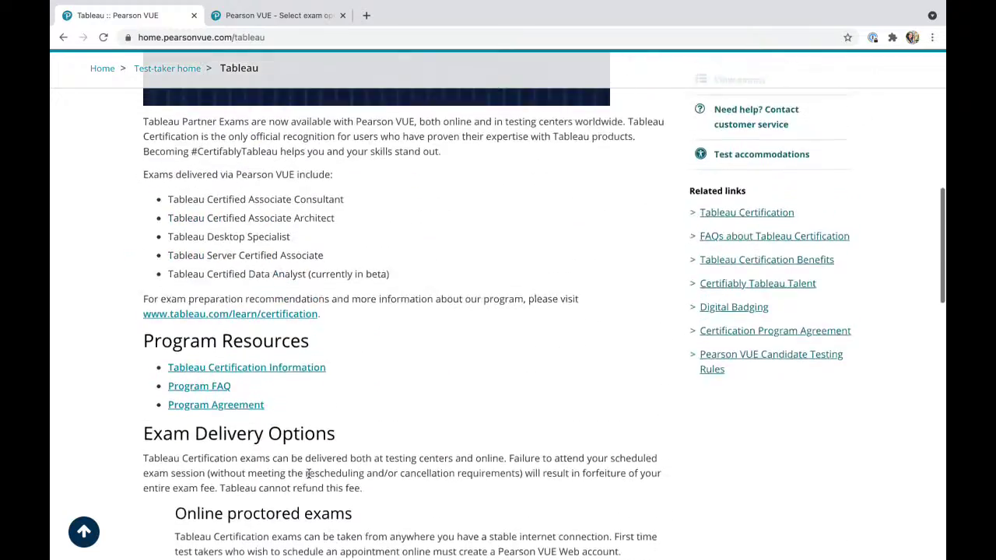
scroll(308, 476, up, 2)
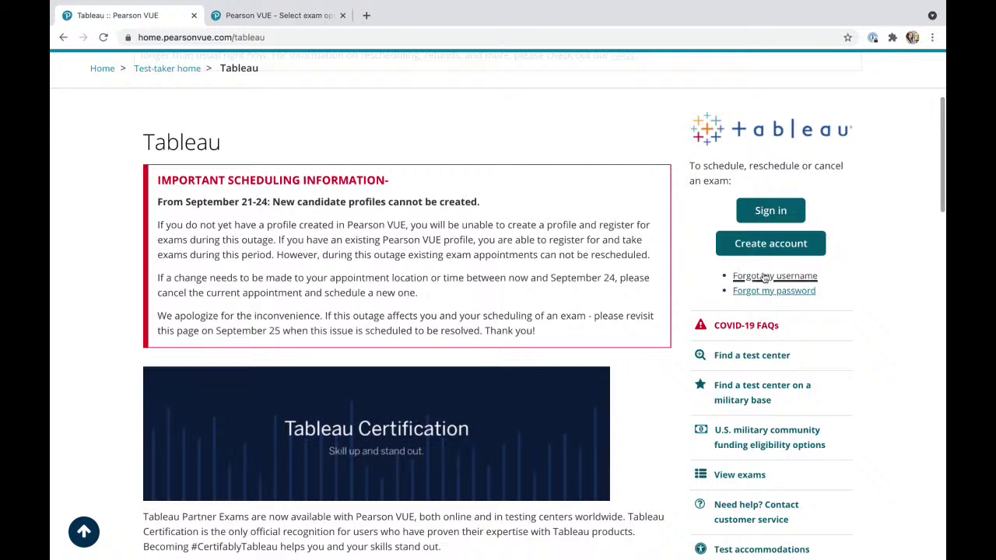
Start a new Pearson VUE web account and agree to the privacy policy.
click(766, 246)
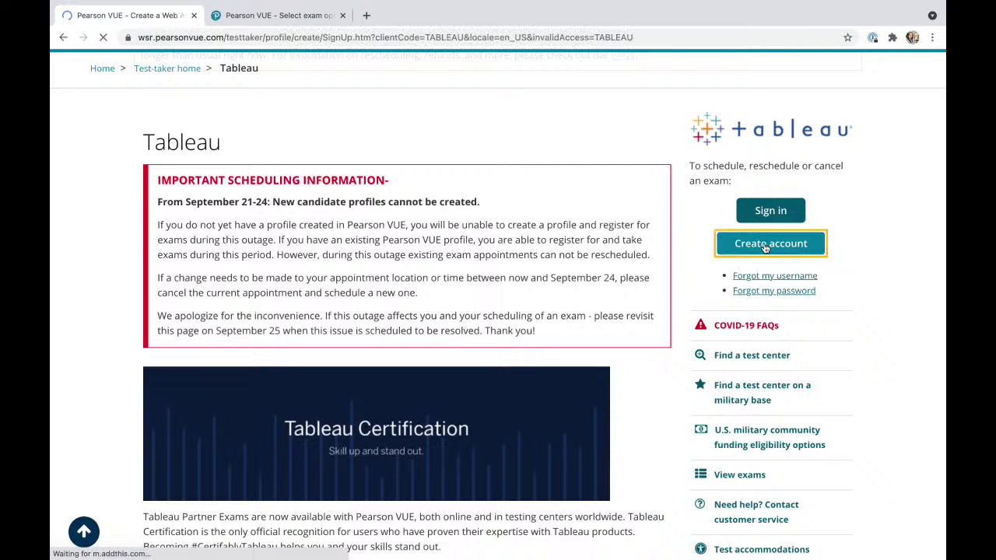
scroll(438, 330, down, 15)
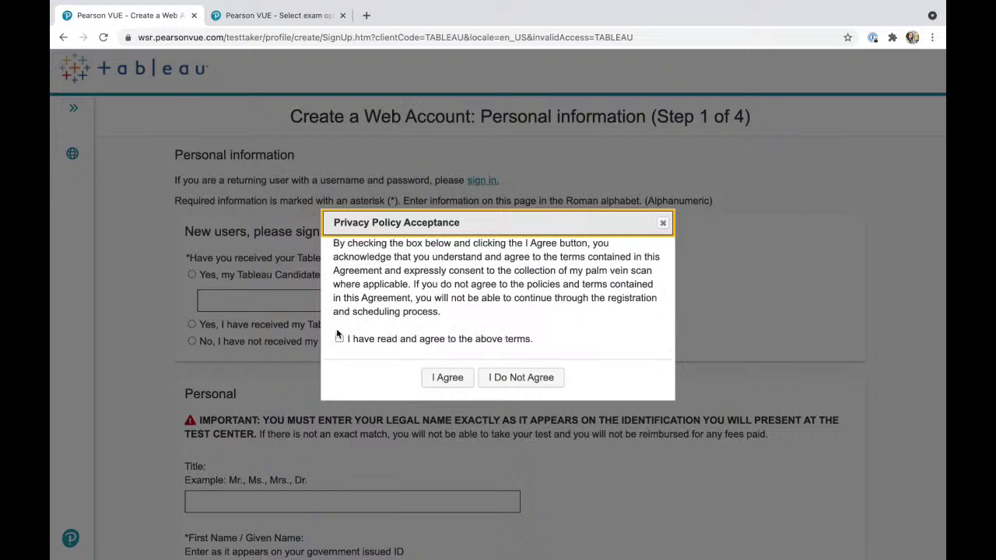
click(340, 339)
click(453, 384)
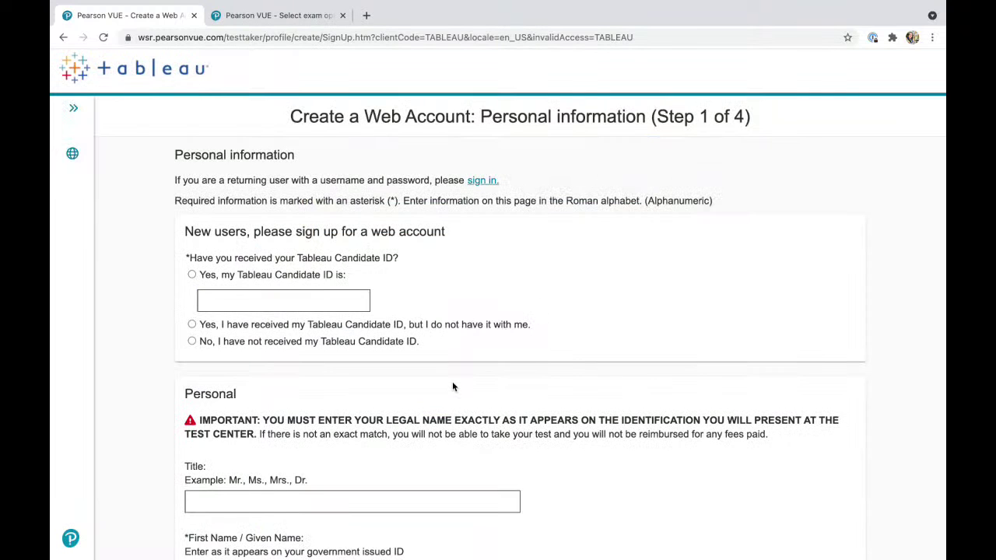
scroll(229, 357, down, 1)
scroll(230, 362, down, 3)
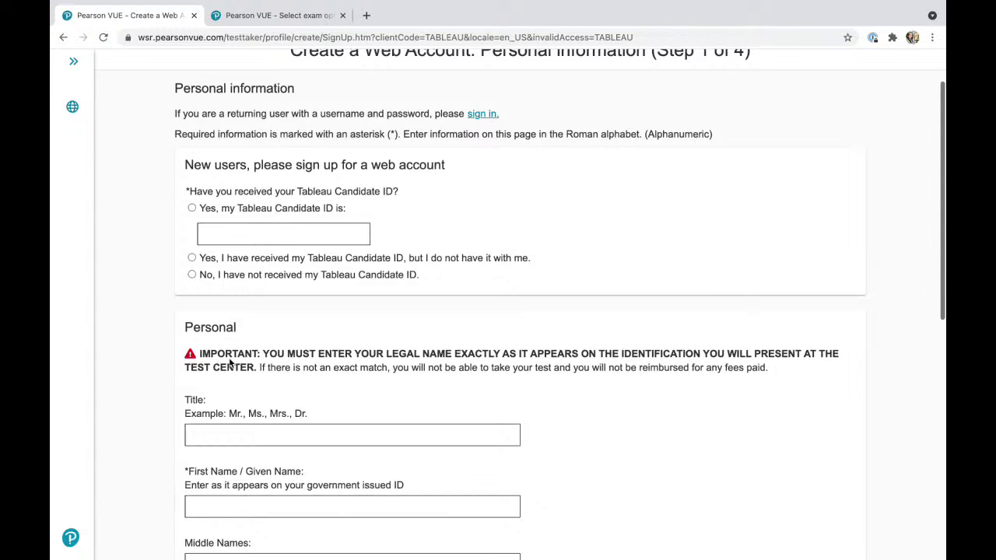
scroll(229, 357, up, 2)
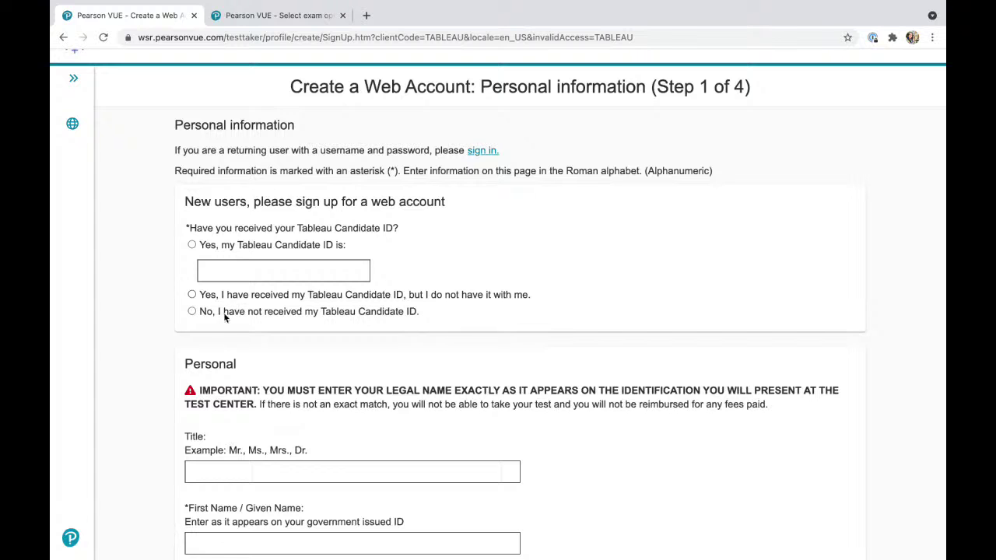
Answer that no Tableau Candidate ID was received and dismiss the Please Note notice.
click(191, 312)
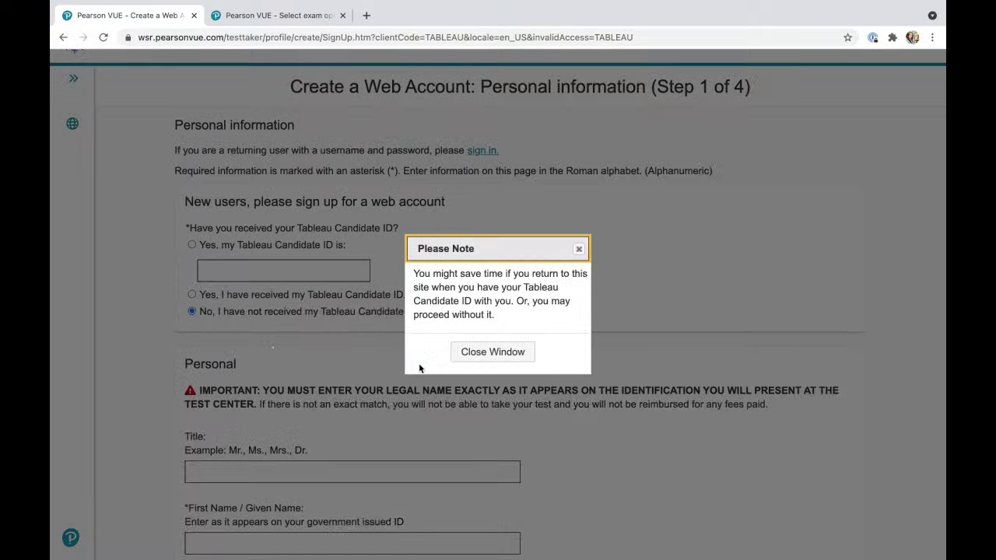
click(477, 354)
scroll(477, 356, down, 1)
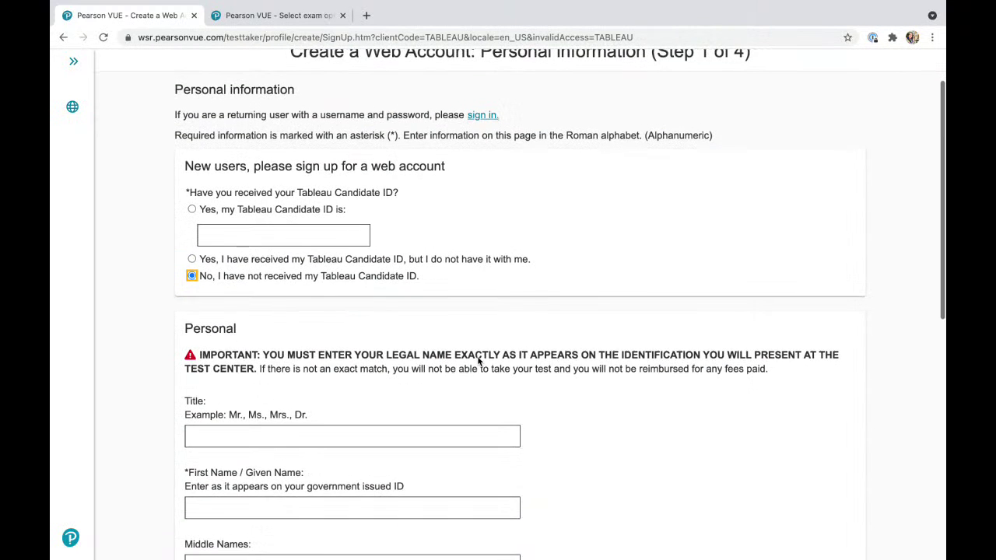
scroll(479, 360, down, 2)
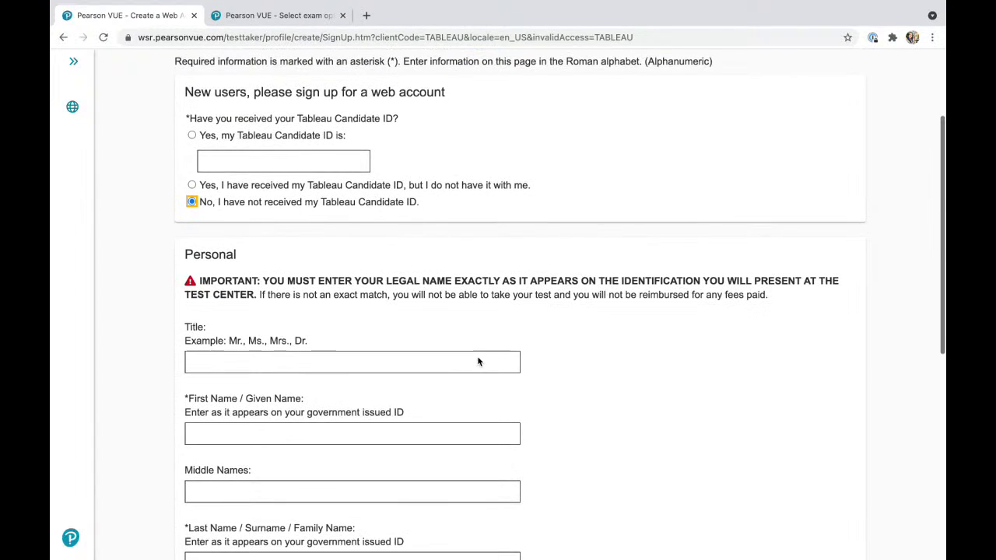
scroll(478, 361, down, 3)
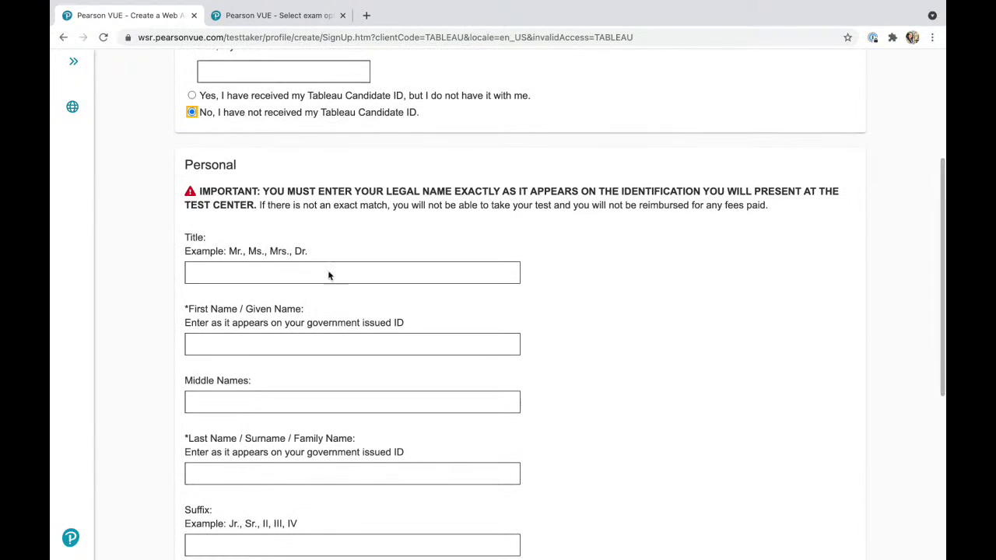
Enter title Mrs and the candidate's first and last names.
click(328, 272)
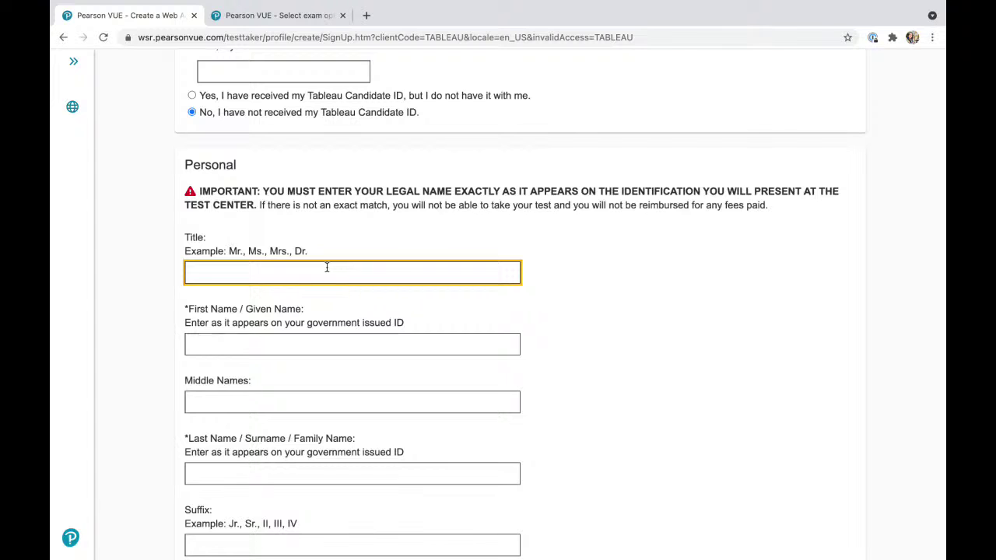
text(Mrs)
scroll(284, 355, down, 2)
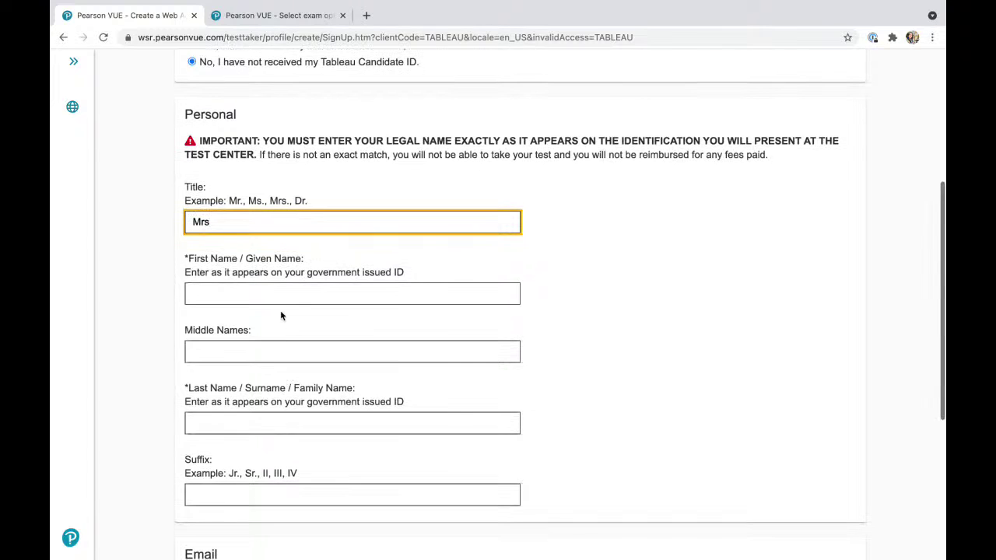
click(281, 293)
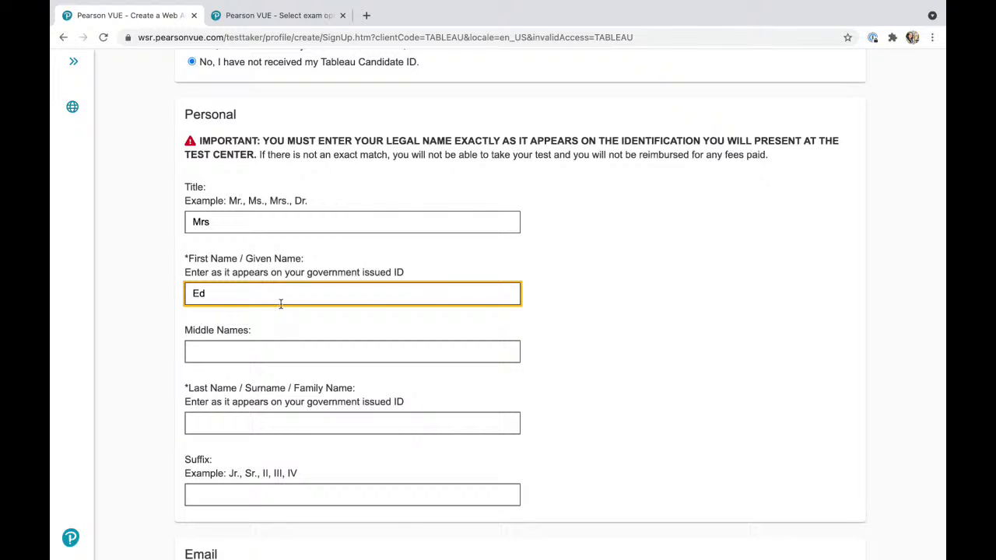
key(BackSpace)
key(BackSpace)
click(265, 356)
scroll(264, 356, down, 3)
click(262, 350)
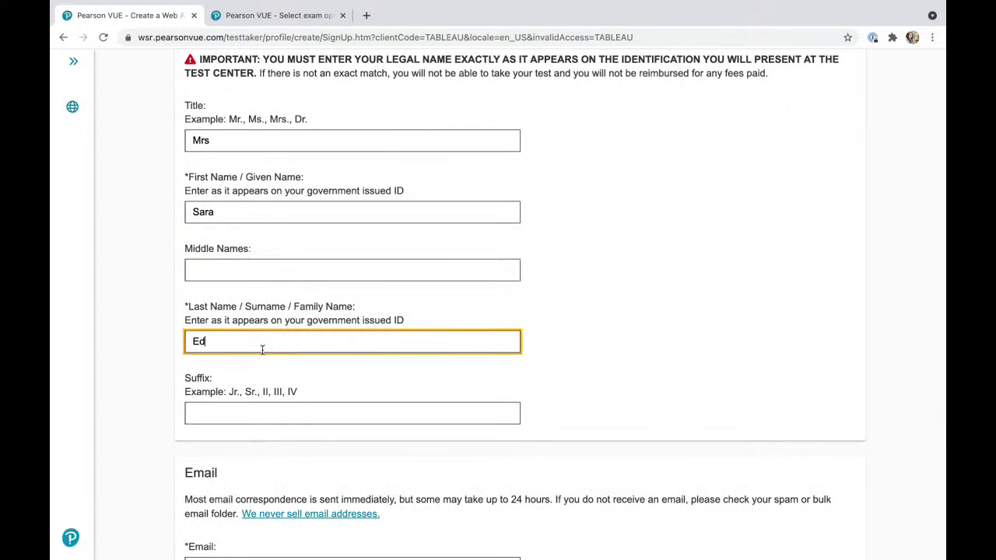
text(Ed)
scroll(262, 350, down, 5)
Enter the candidate's e-mail address in both e-mail fields and submit Step 1.
click(244, 370)
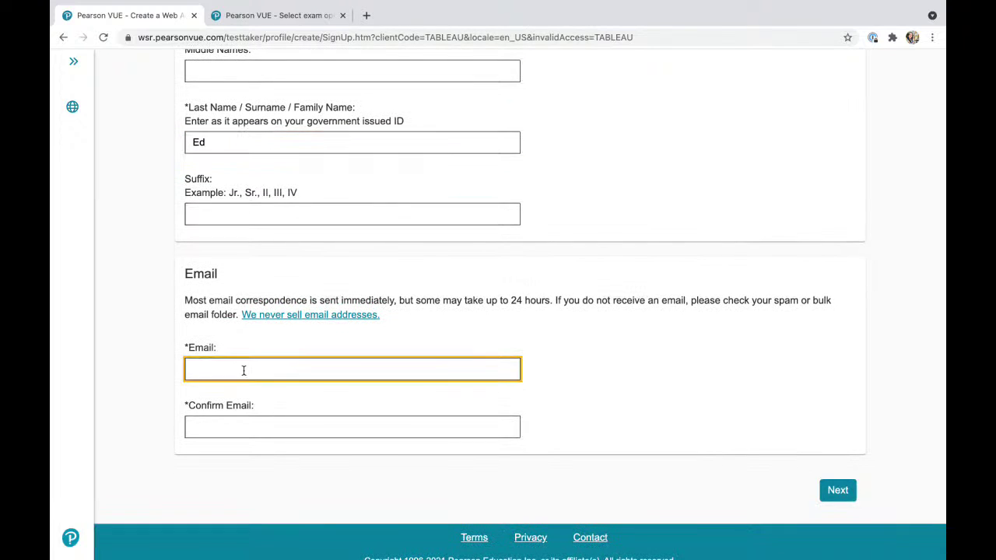
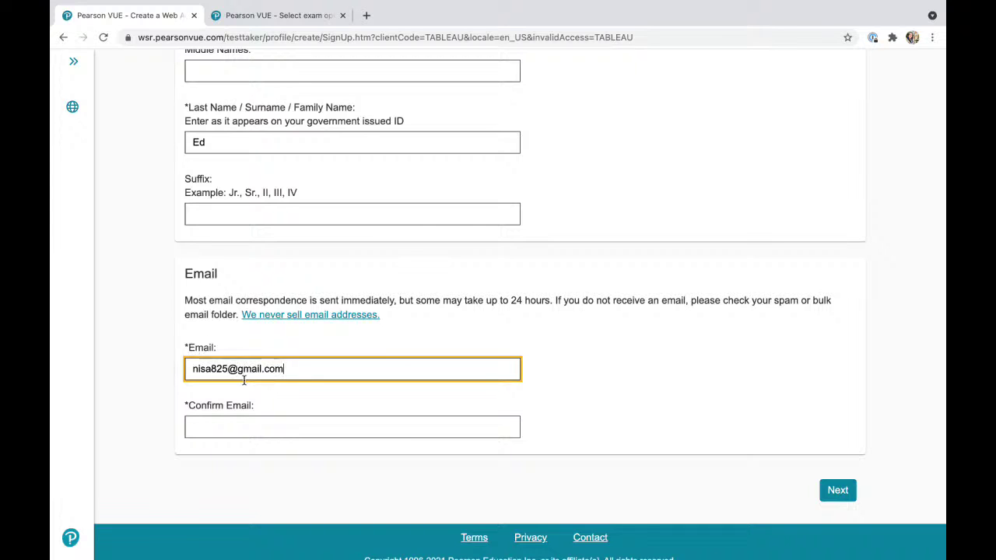
click(229, 428)
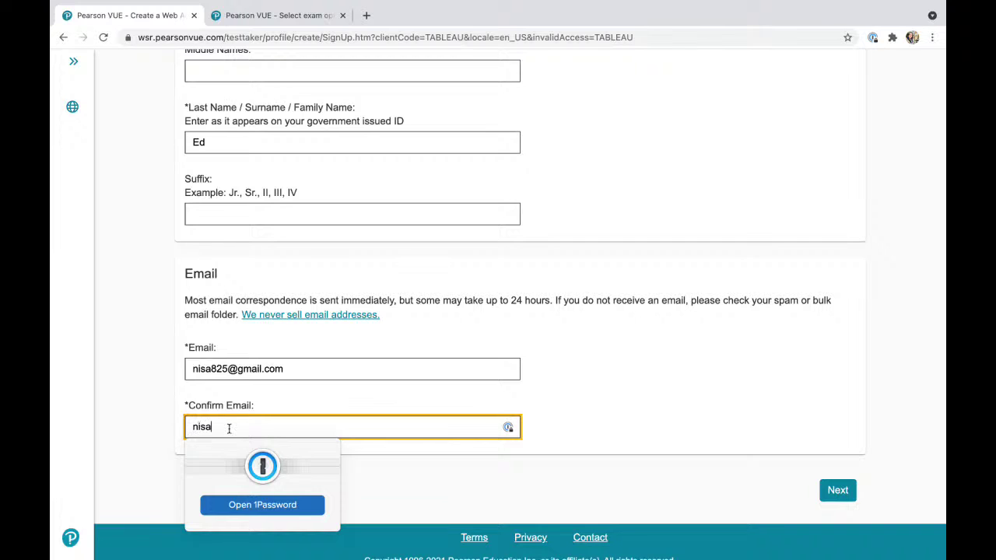
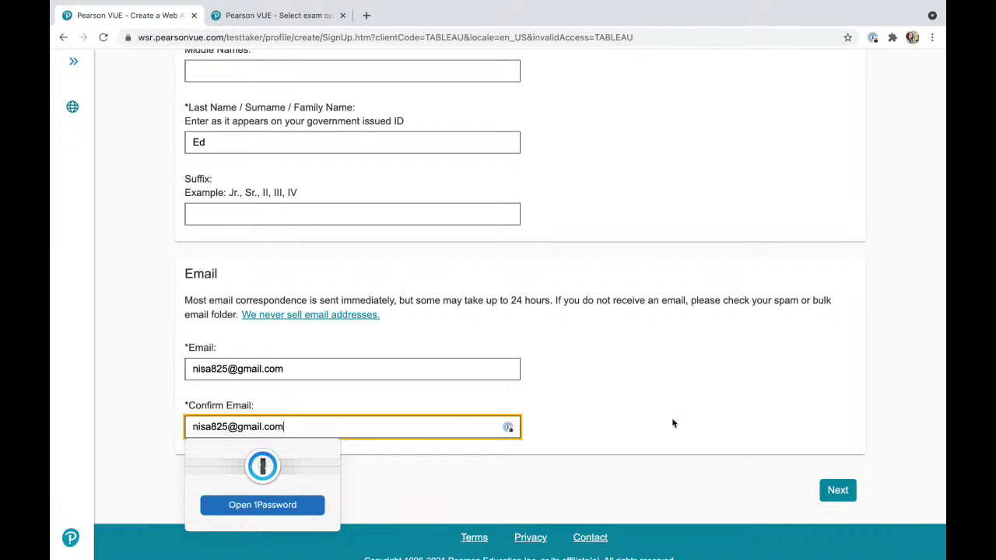
click(701, 430)
click(838, 490)
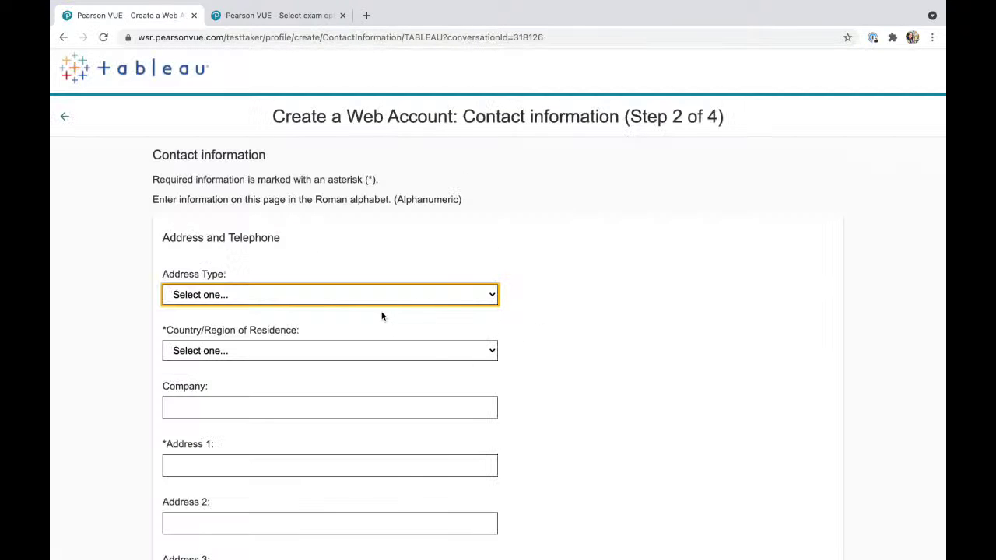
Set the address type to Home and enter the candidate's street address.
click(323, 301)
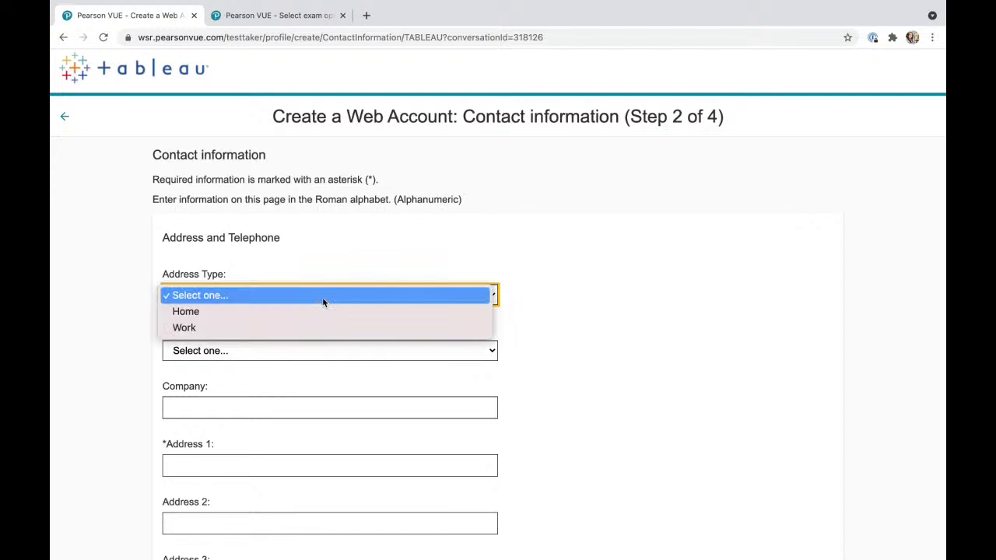
click(317, 310)
scroll(283, 396, down, 1)
scroll(283, 396, down, 2)
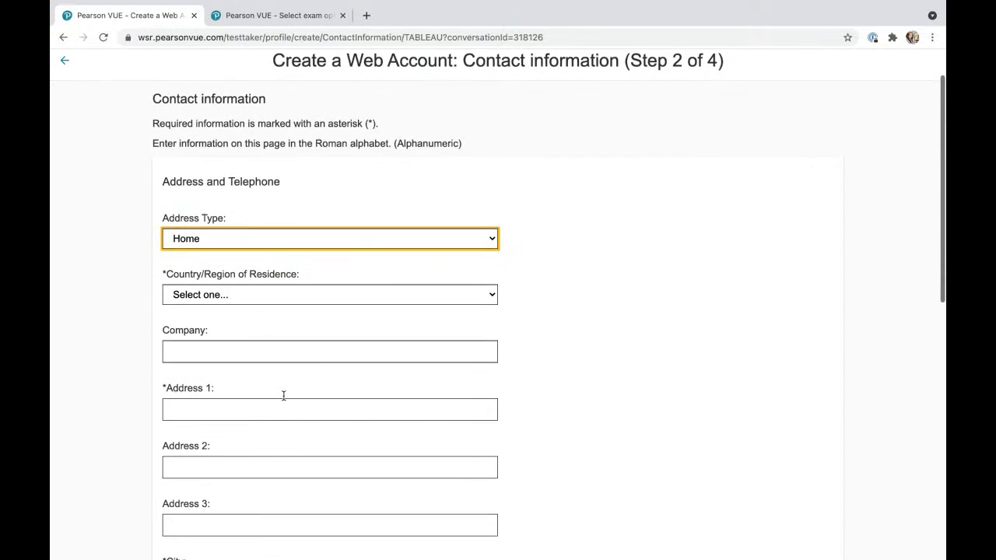
click(268, 389)
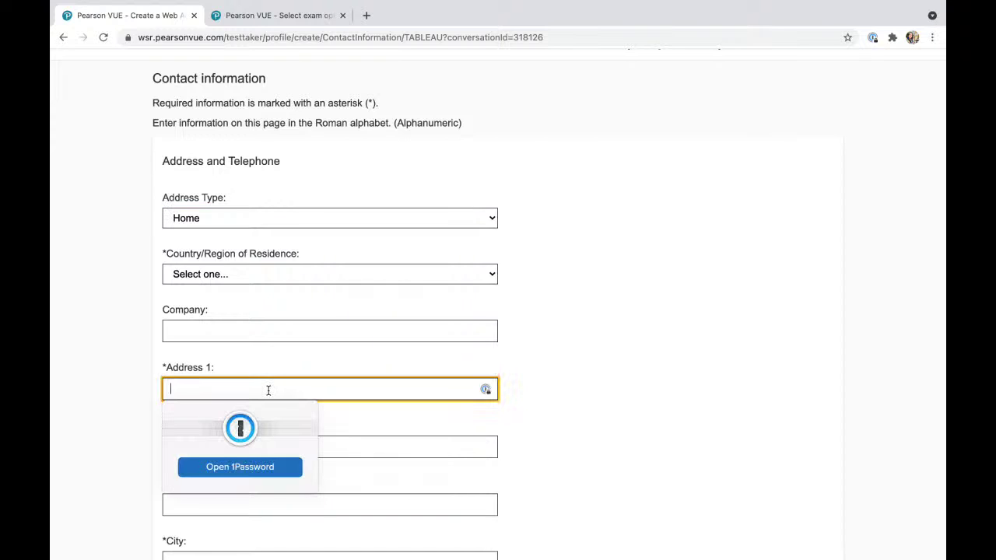
scroll(304, 278, down, 3)
Fill in the candidate's city and ZIP code.
click(242, 355)
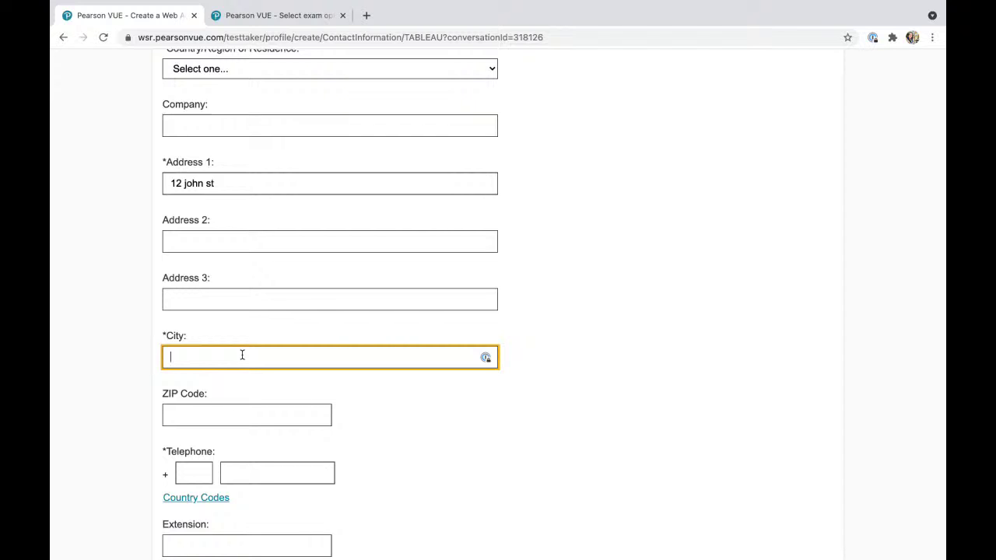
text(dallas)
scroll(234, 389, down, 2)
click(215, 320)
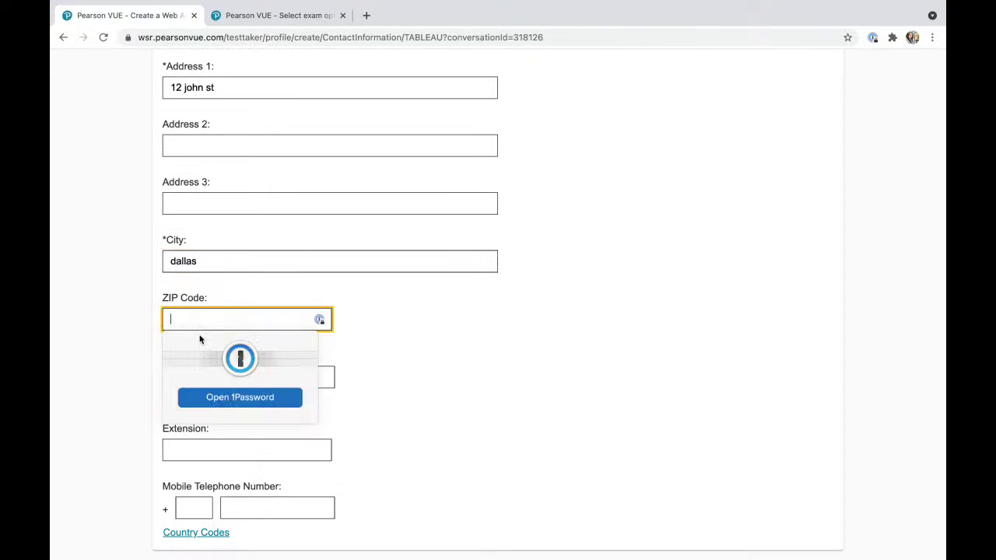
text(75001)
scroll(379, 296, down, 2)
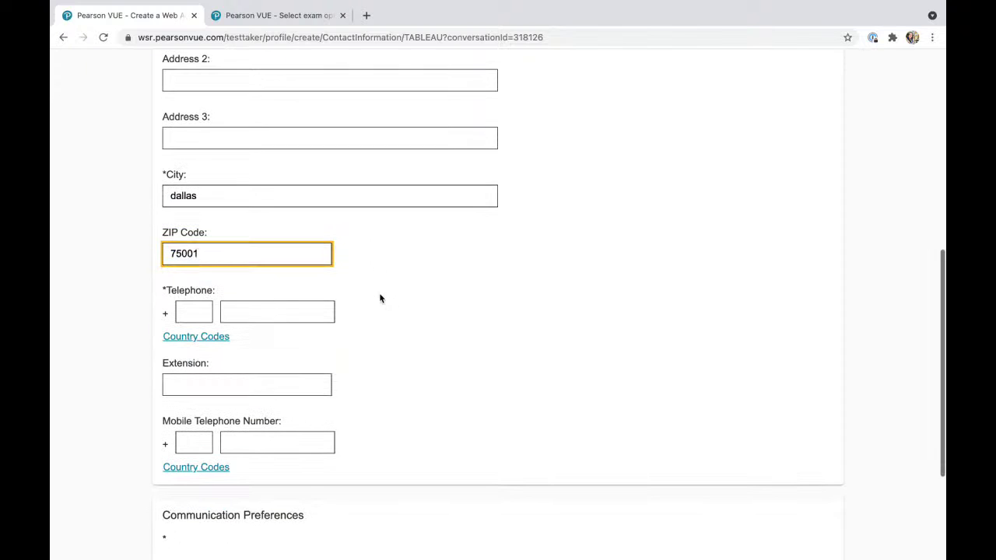
Enter country code 1 with the telephone number, and paste that number as the mobile number.
click(195, 311)
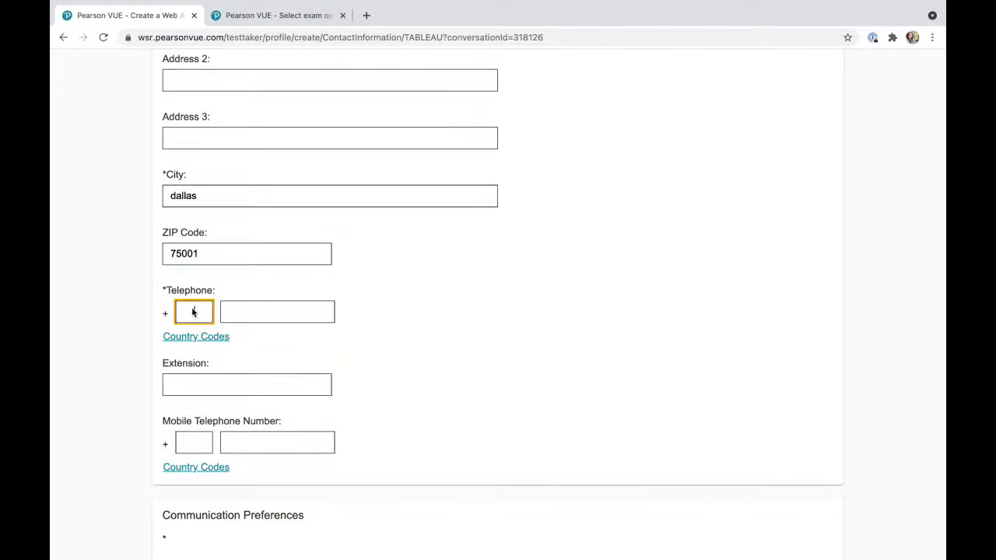
click(218, 337)
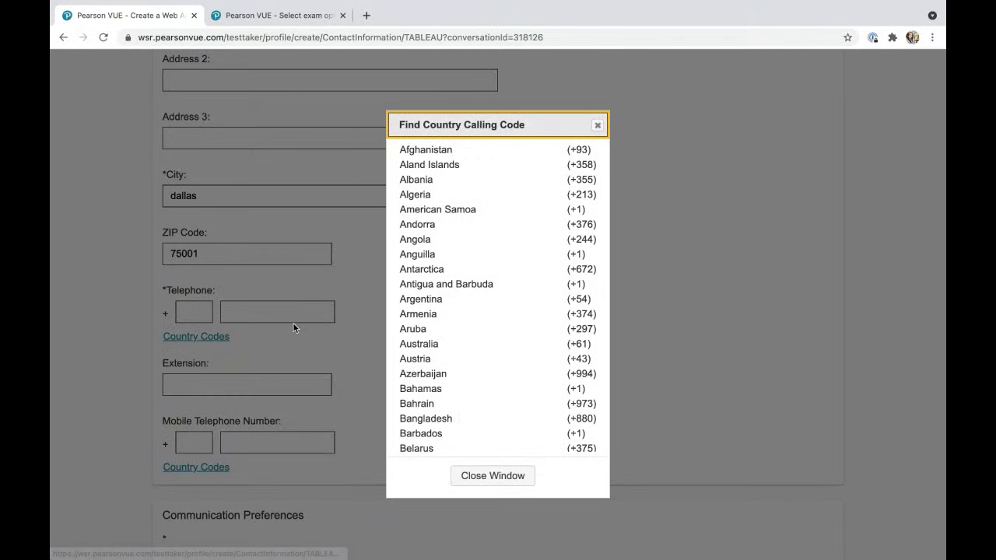
click(598, 125)
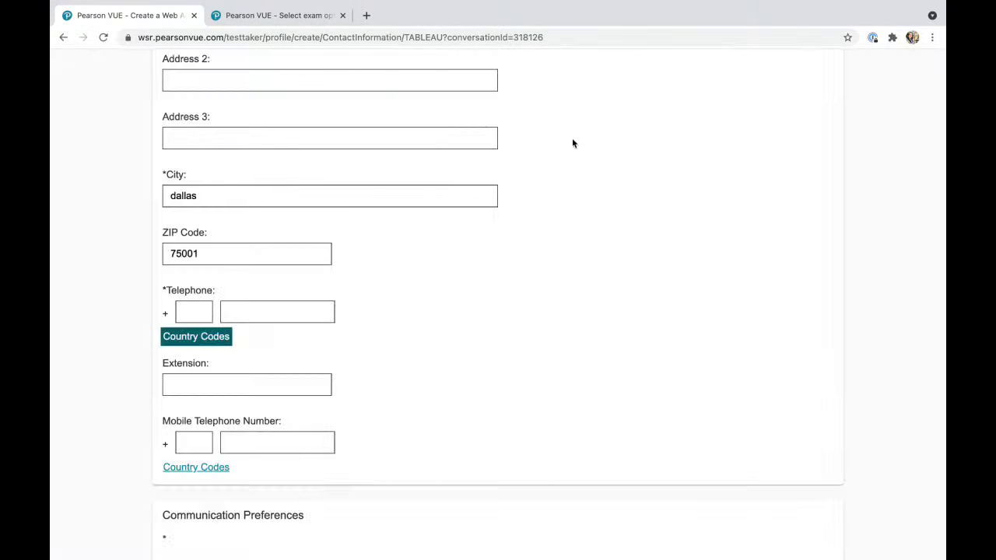
click(193, 313)
click(269, 312)
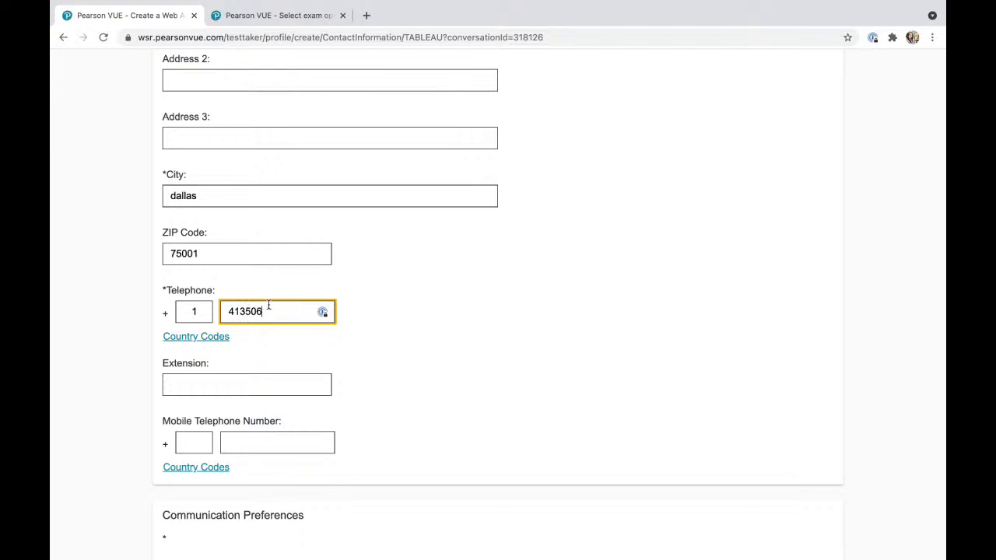
text(8899)
drag(283, 305, 227, 306)
key(ctrl+c)
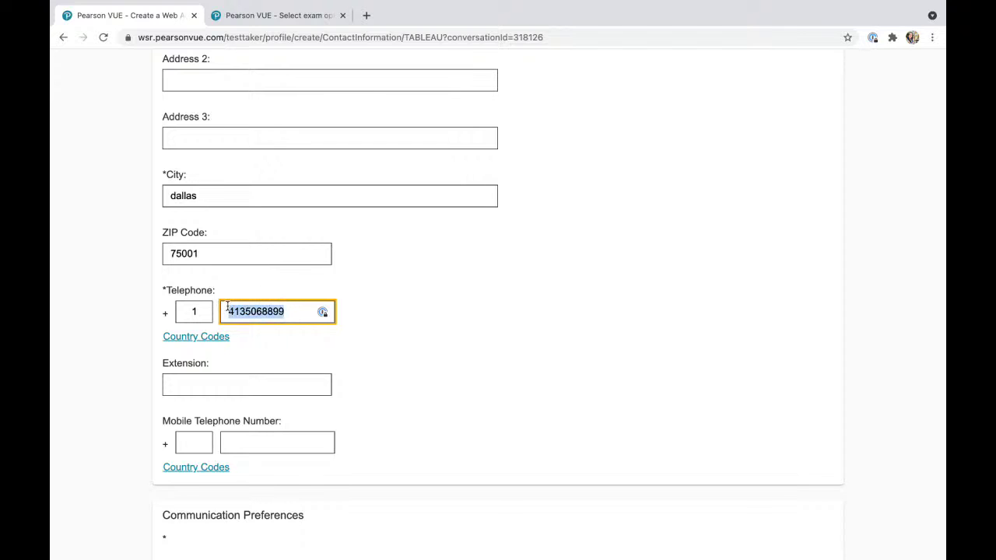
click(253, 440)
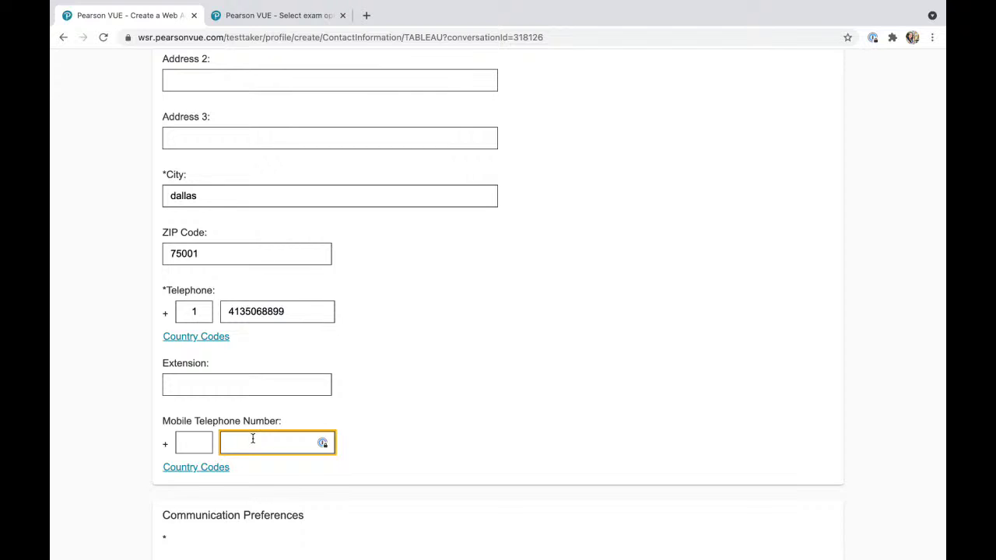
key(ctrl+v)
Fill in the mobile country code and choose English as the correspondence language.
click(199, 445)
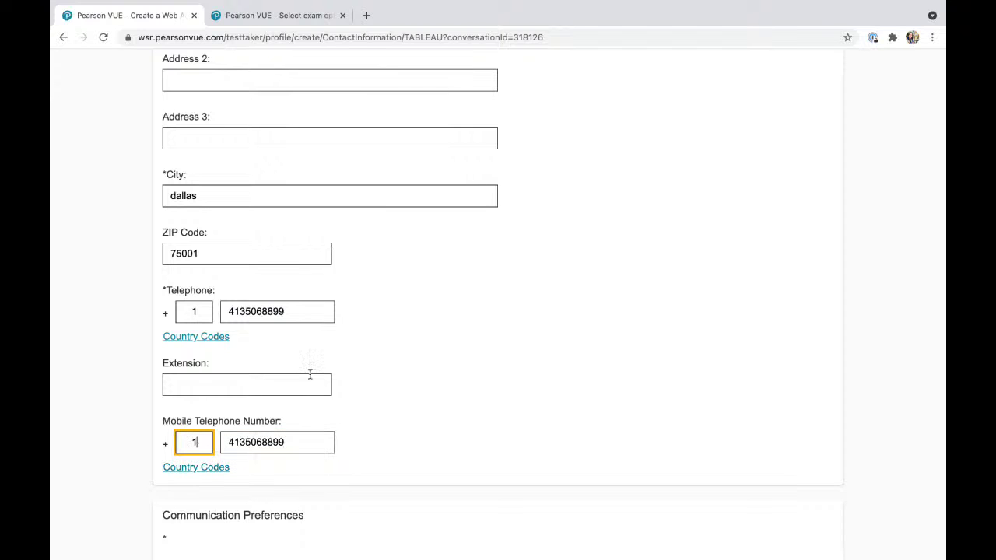
scroll(327, 401, down, 3)
click(326, 411)
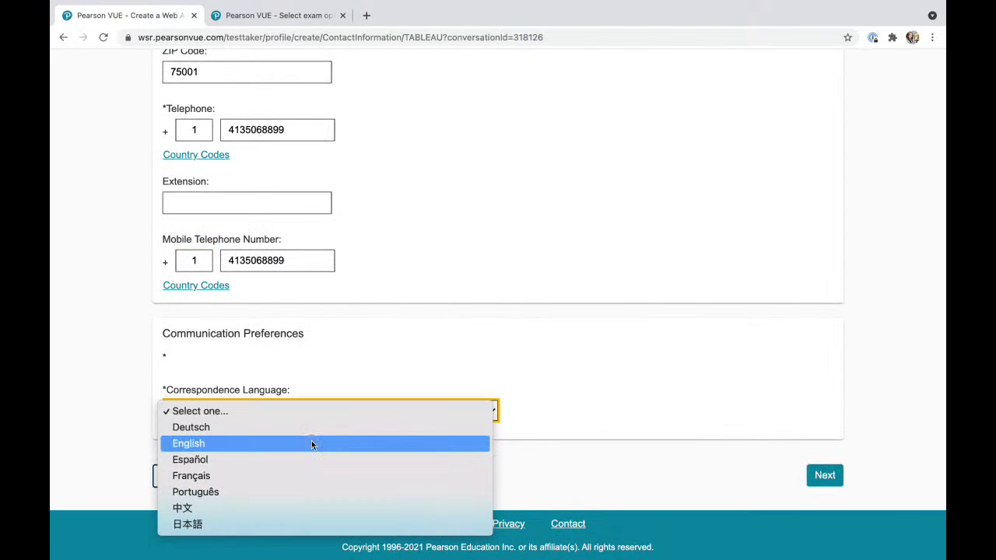
click(312, 444)
Set the country of residence to United States and resubmit the contact page.
click(817, 476)
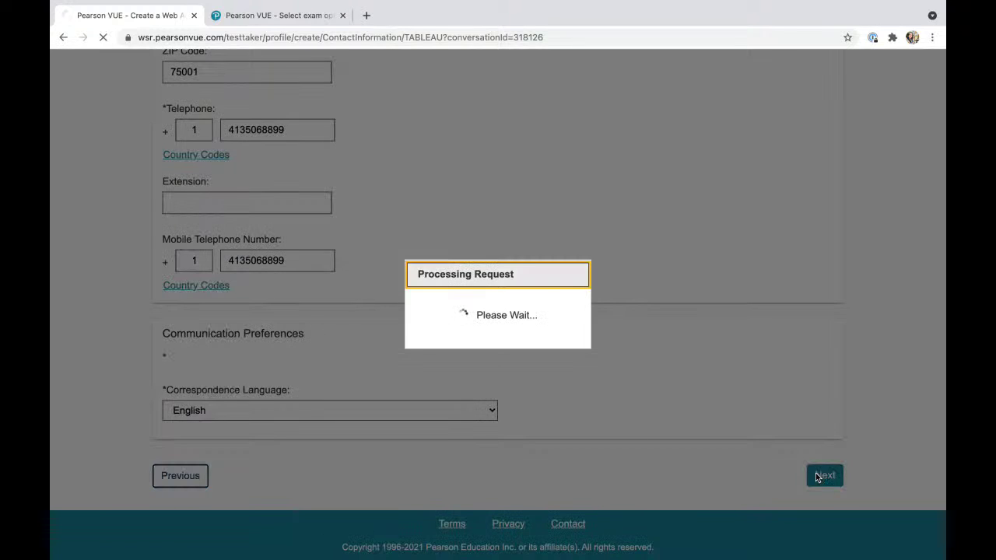
scroll(457, 398, down, 3)
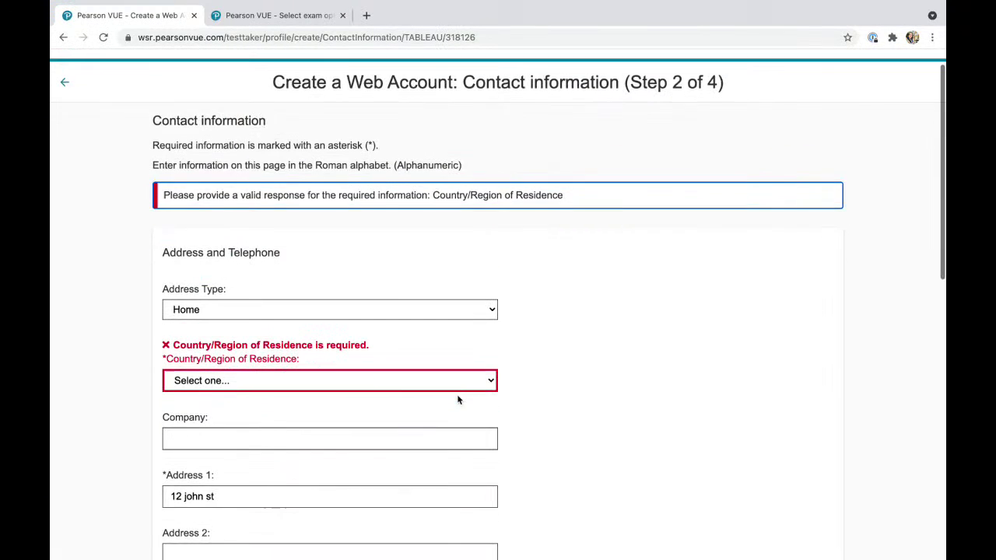
click(327, 273)
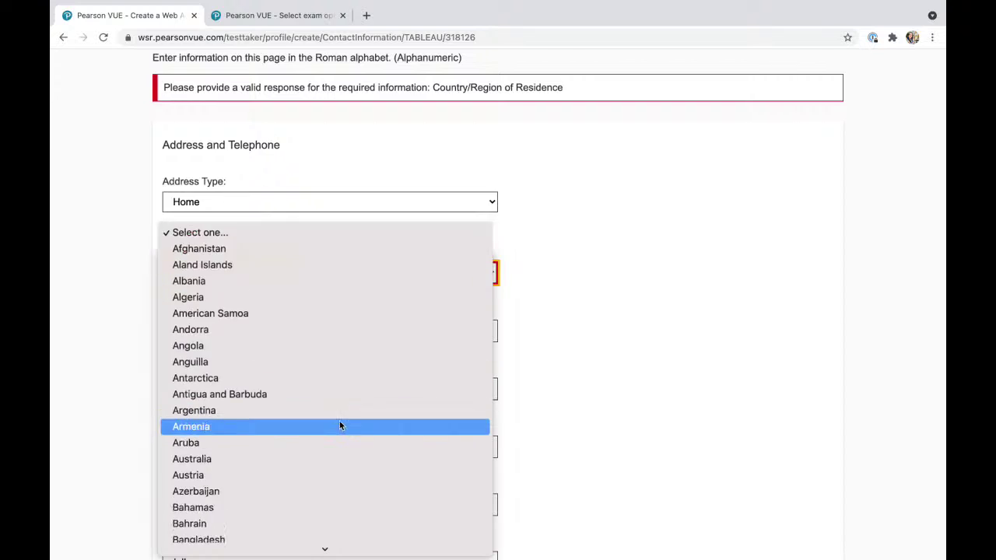
scroll(339, 421, down, 15)
scroll(339, 421, down, 20)
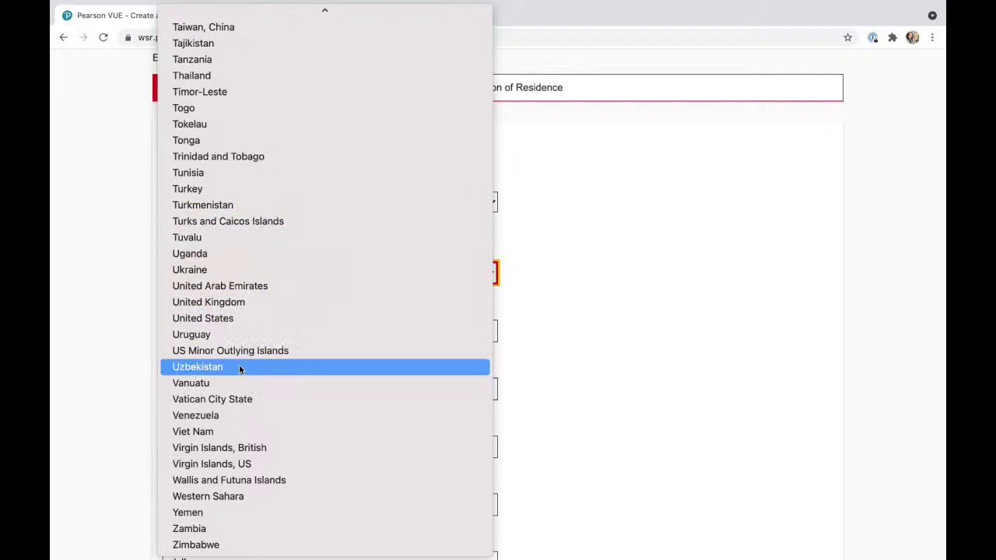
click(234, 318)
scroll(364, 413, down, 2)
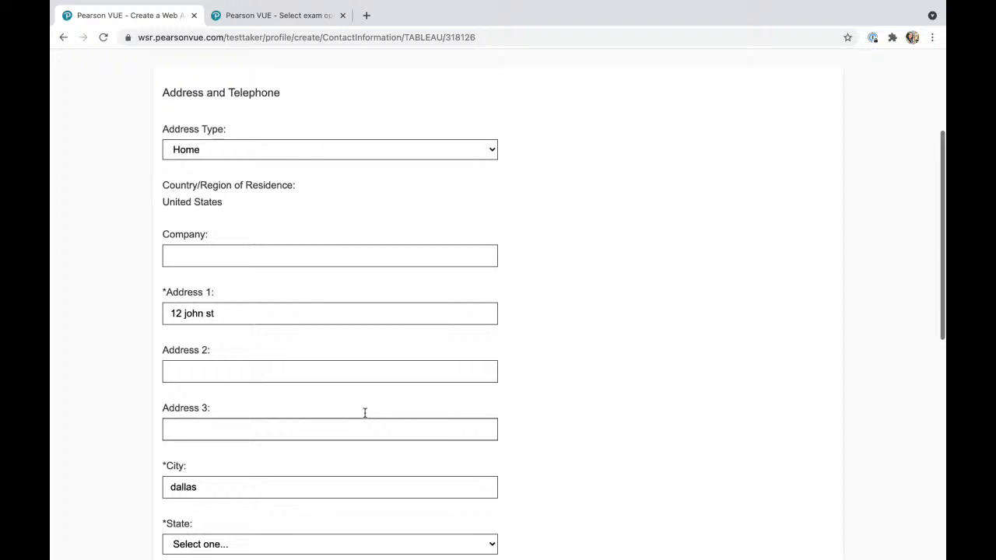
scroll(365, 412, down, 5)
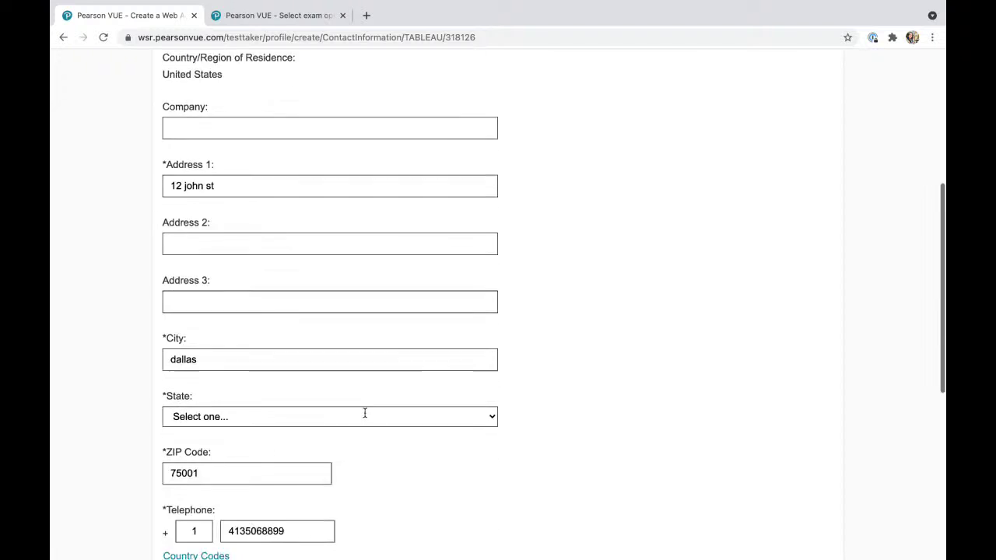
scroll(364, 417, down, 2)
click(827, 476)
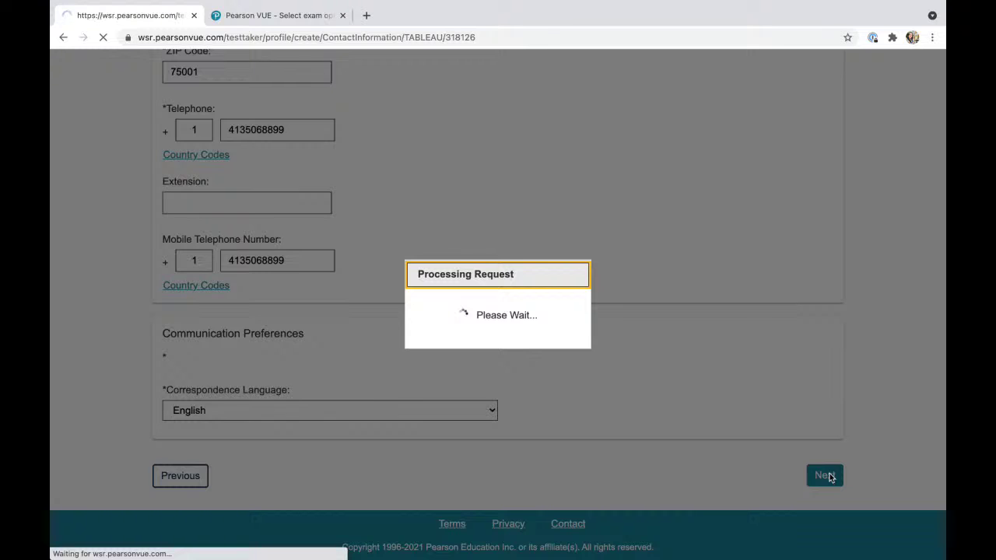
Choose Texas as the state of residence.
scroll(567, 429, down, 1)
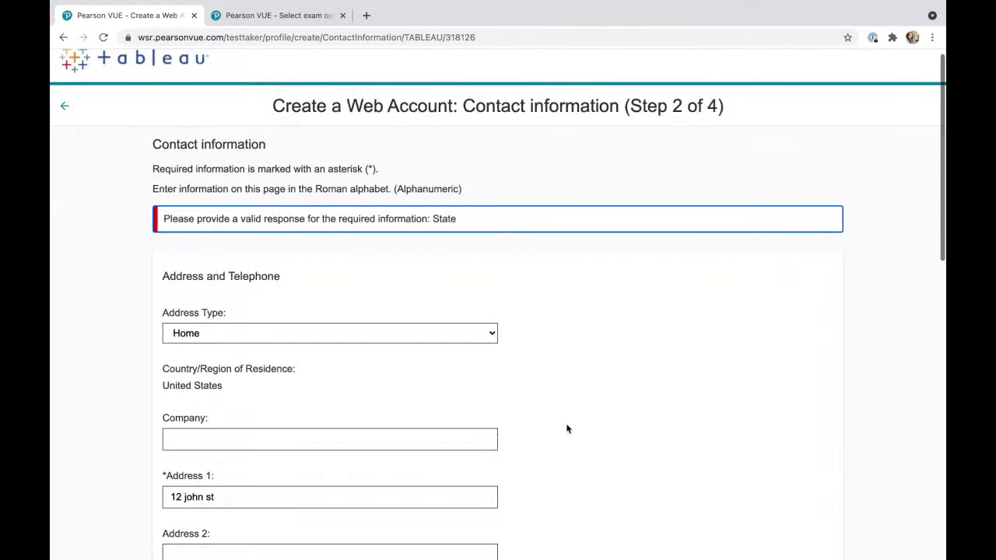
scroll(567, 428, down, 3)
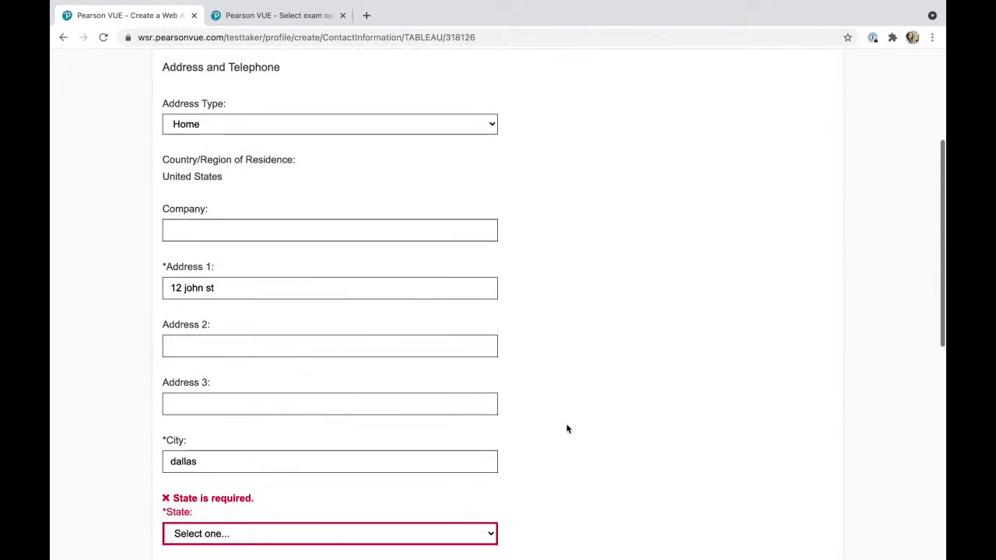
click(288, 423)
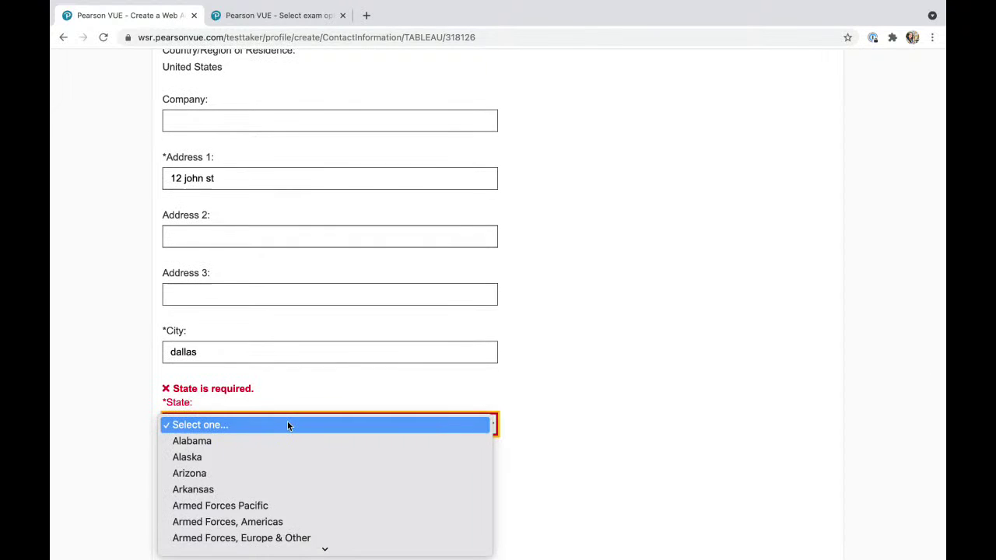
scroll(276, 459, down, 10)
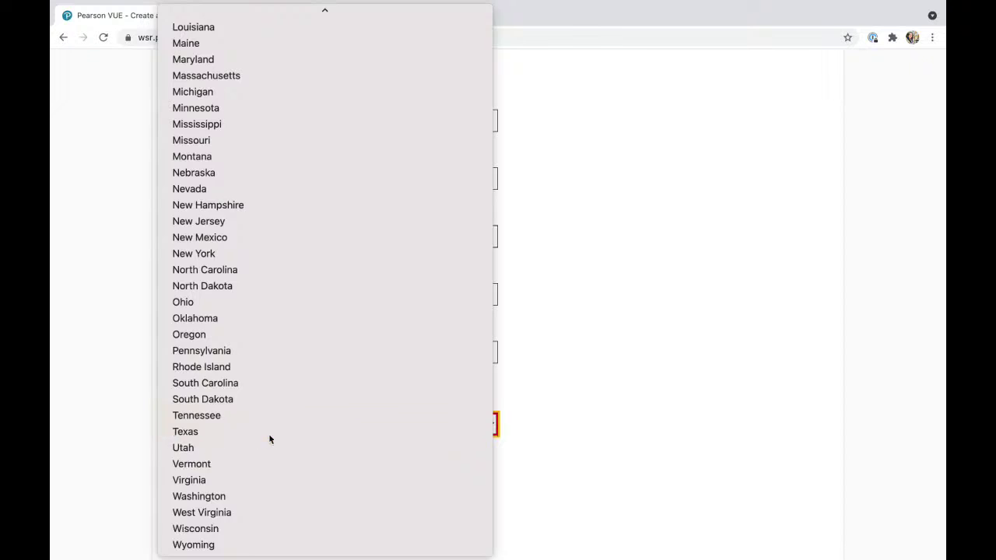
click(269, 432)
scroll(652, 424, down, 3)
scroll(655, 427, down, 2)
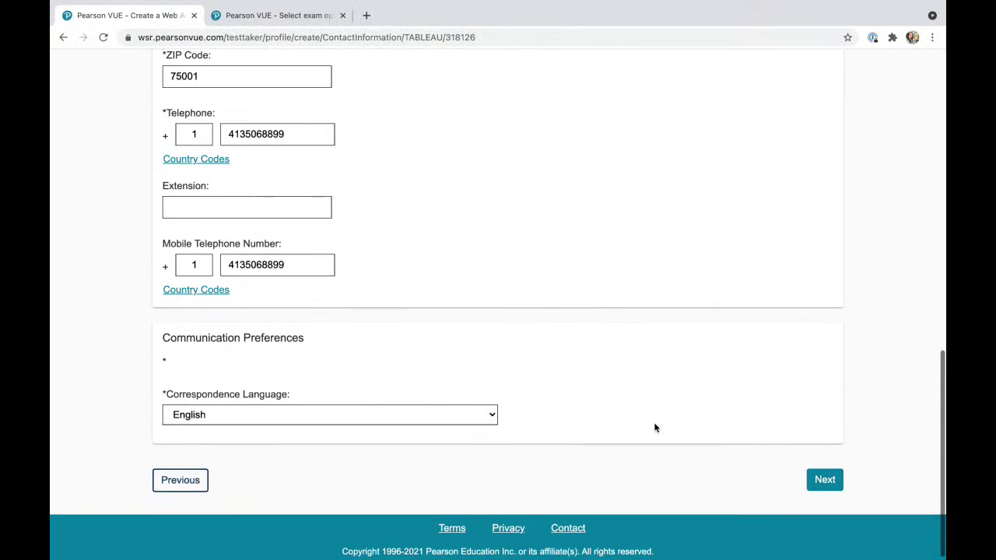
Submit the contact information, then submit the Step 3 additional information page.
click(830, 476)
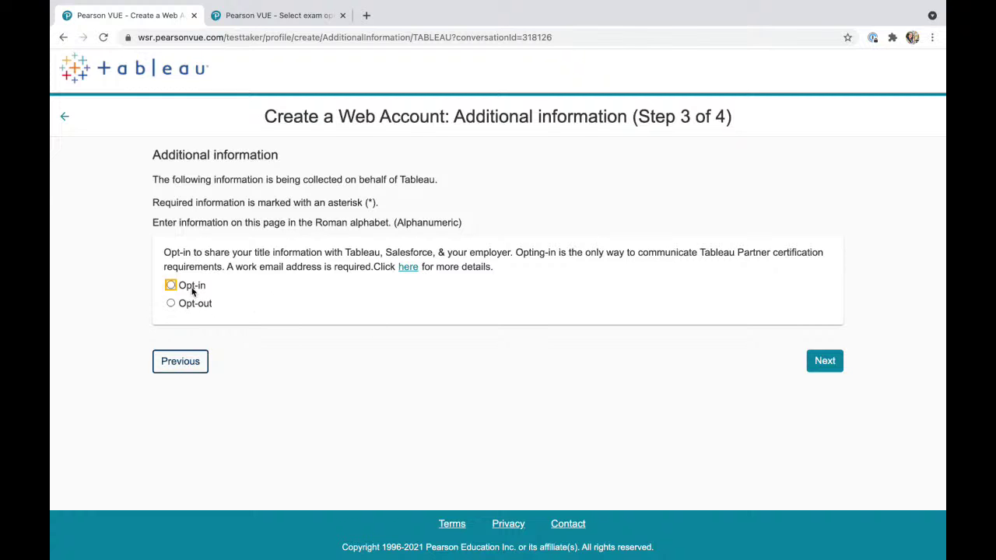
click(824, 360)
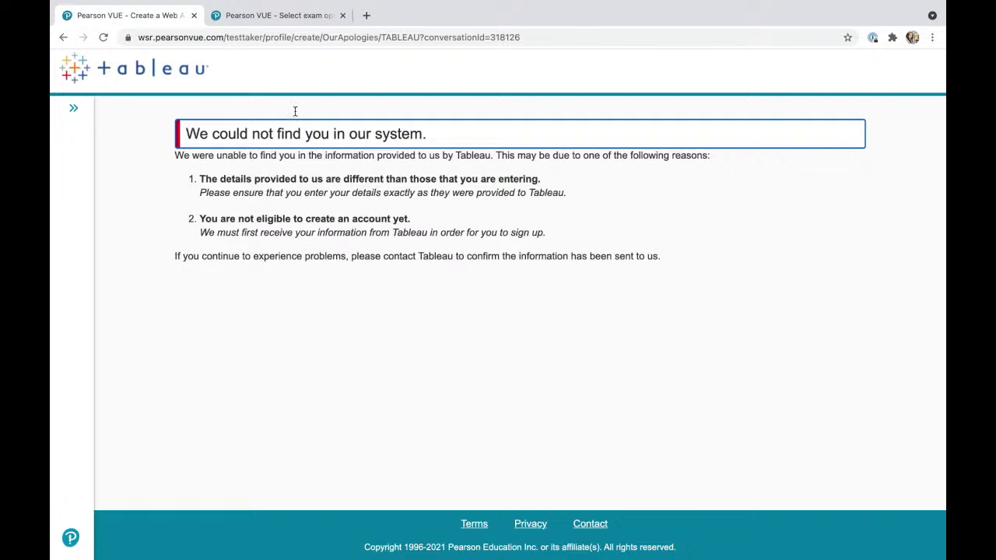
click(285, 15)
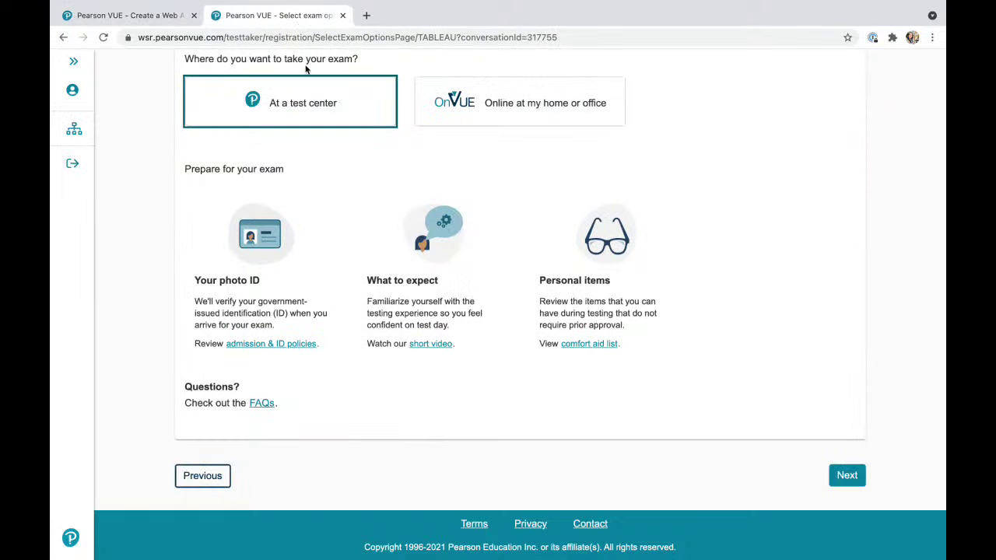
scroll(328, 262, up, 2)
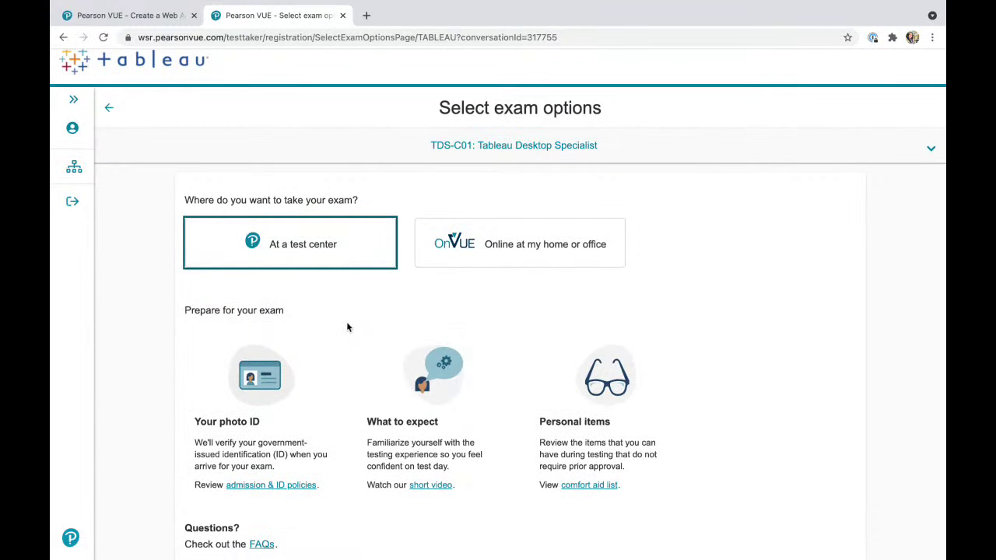
scroll(348, 327, down, 1)
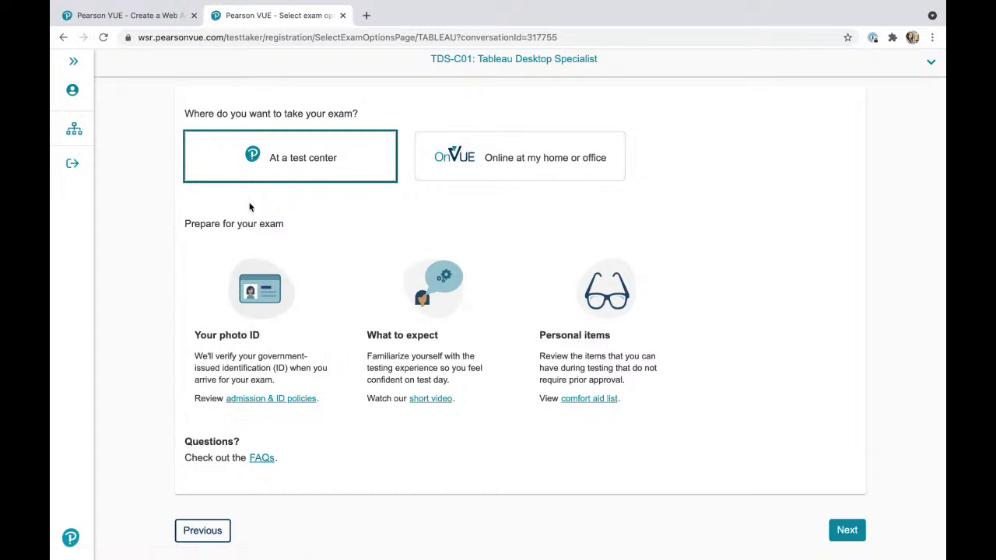
Choose OnVUE delivery at home or office and review its computer, testing space and photo ID preparation.
click(479, 171)
scroll(479, 168, down, 2)
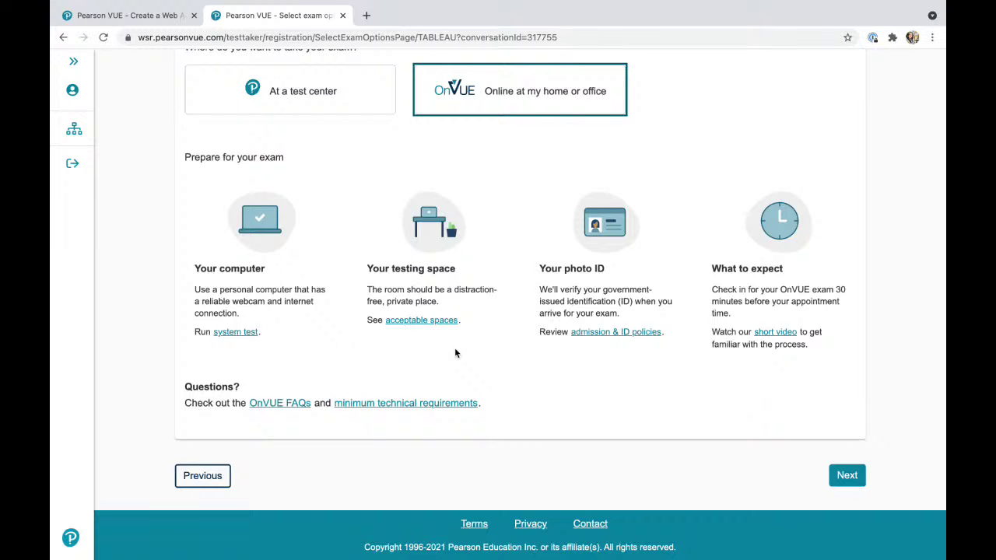
scroll(455, 353, up, 1)
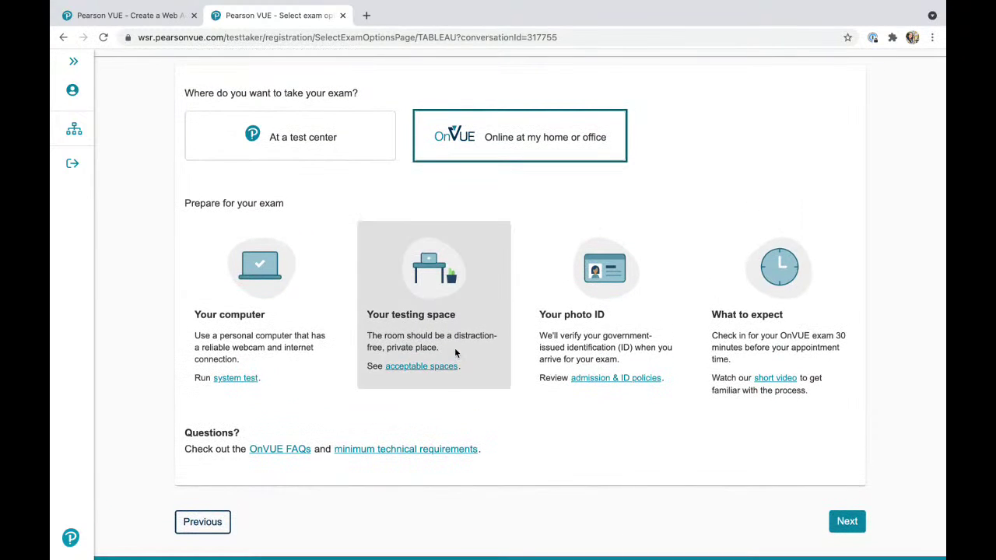
scroll(406, 428, up, 1)
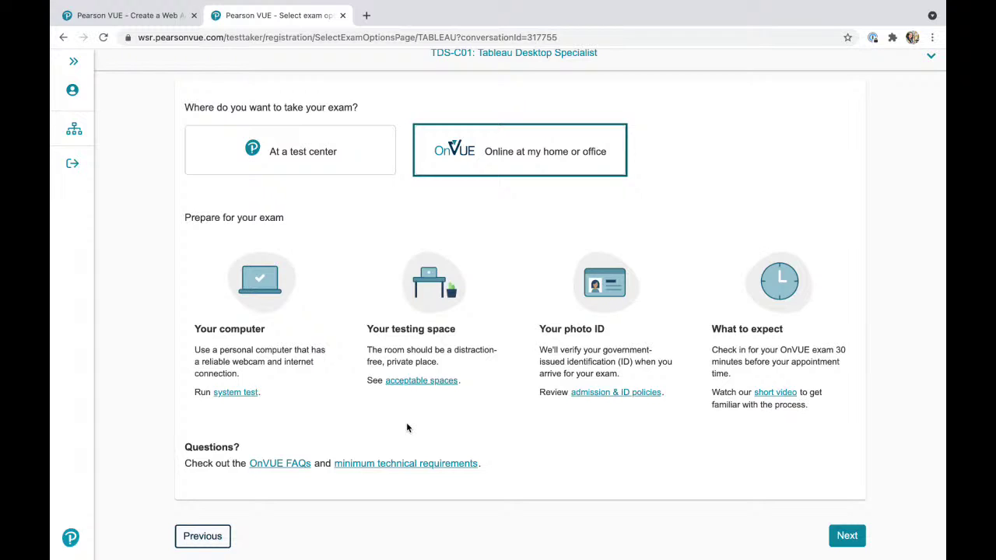
scroll(406, 427, up, 1)
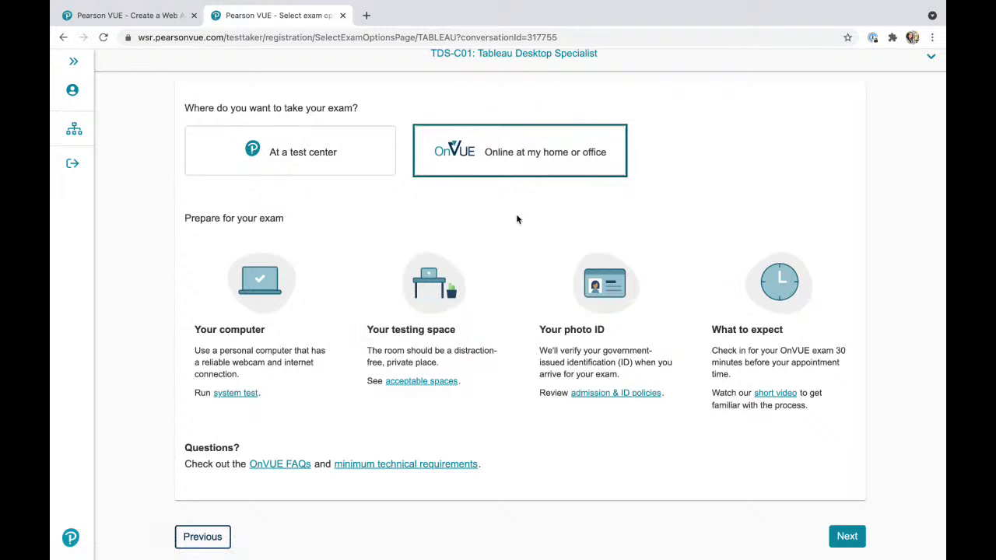
Switch delivery to a test center and review its photo ID, what-to-expect and personal items guidance.
click(315, 163)
scroll(257, 202, down, 2)
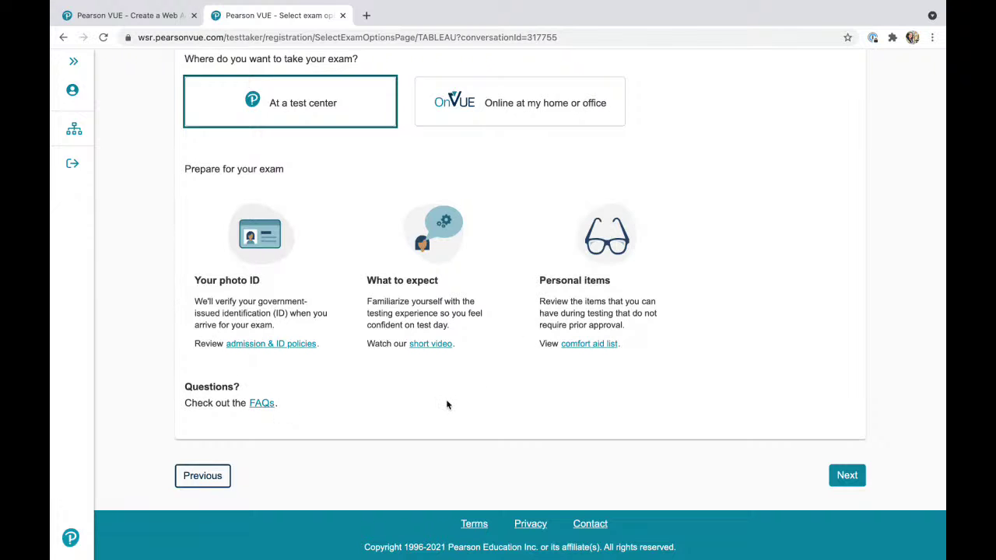
scroll(447, 405, up, 3)
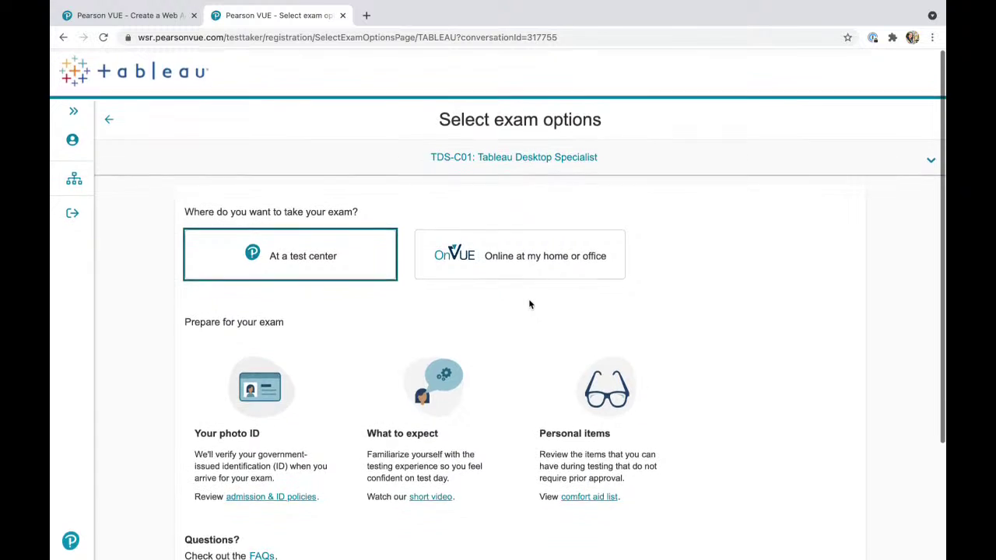
scroll(526, 303, down, 2)
Exit the browser's fullscreen mode and return focus to the desktop.
mouse_move(146, 4)
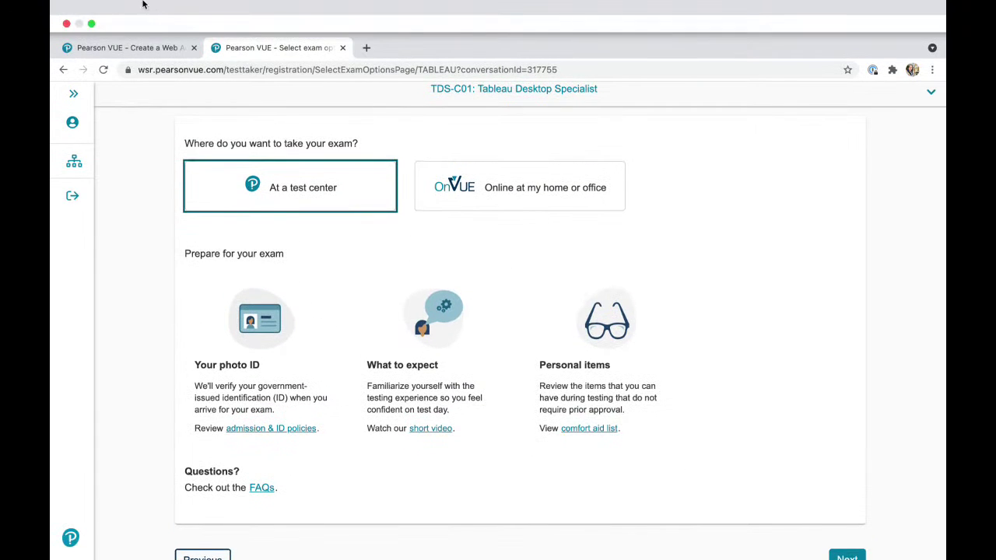
click(91, 25)
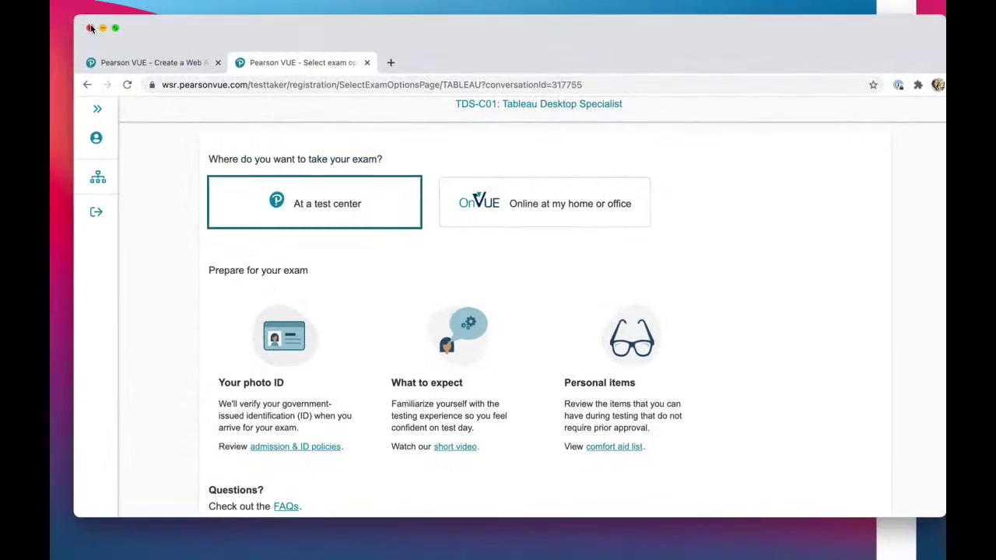
click(30, 301)
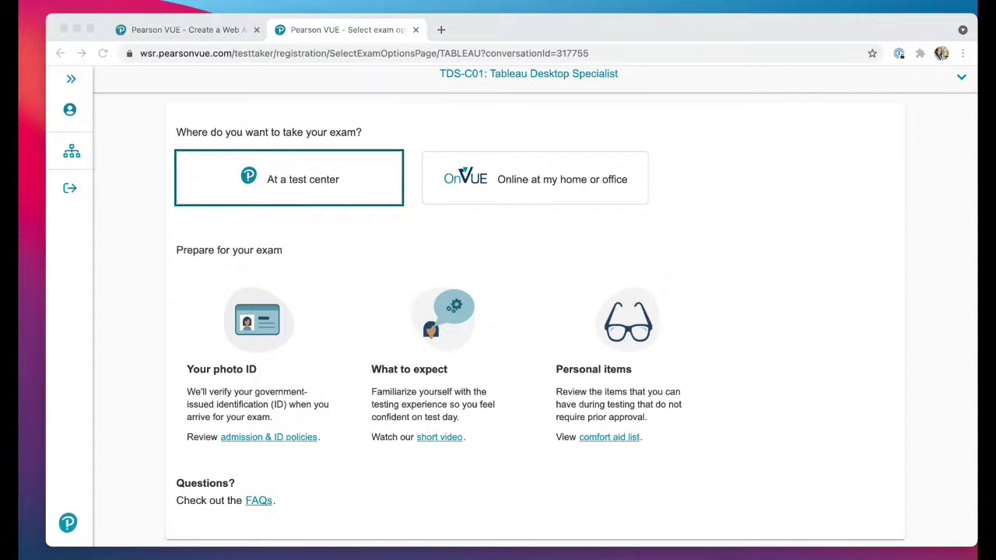